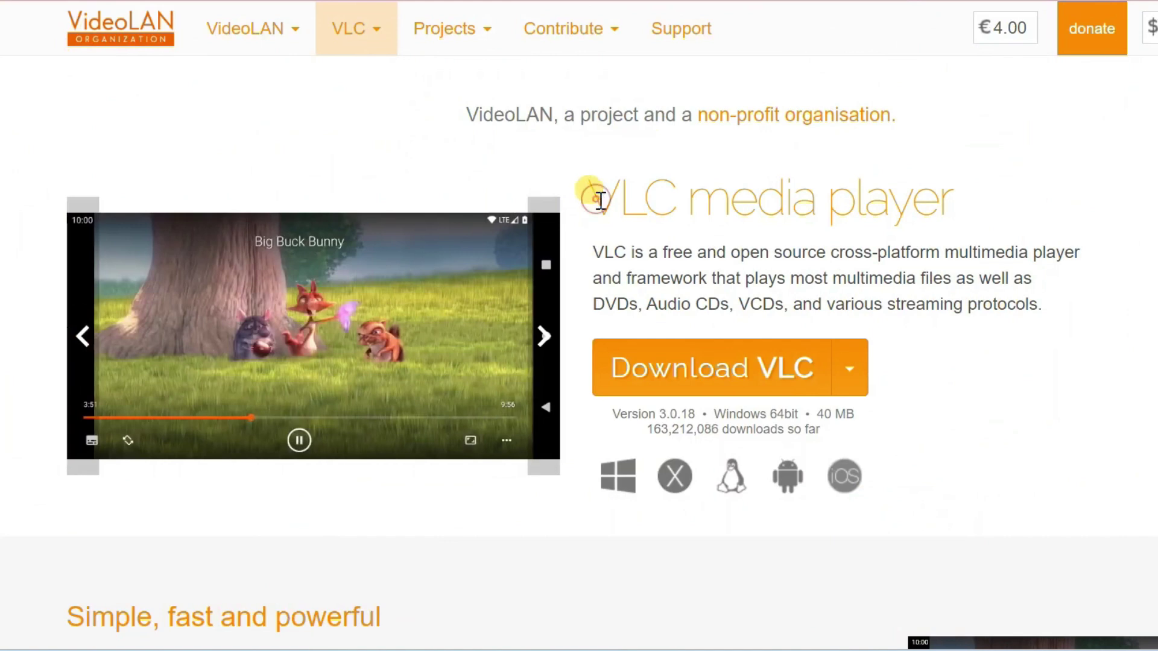
Highlight the 'VLC media player' heading and the 'free and open source' phrase on videolan.org
drag(595, 196, 959, 202)
drag(663, 252, 829, 253)
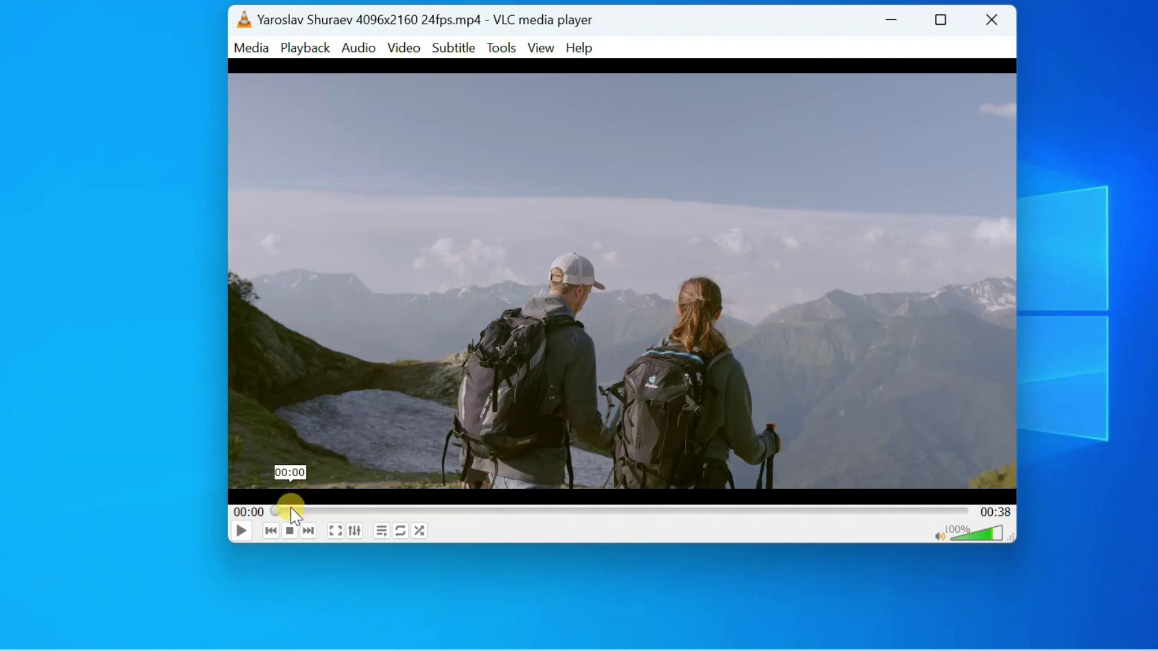
Take a snapshot of the hiking frame at 00:04 and open the vlcsnap image from Pictures in Paint
drag(275, 512, 357, 514)
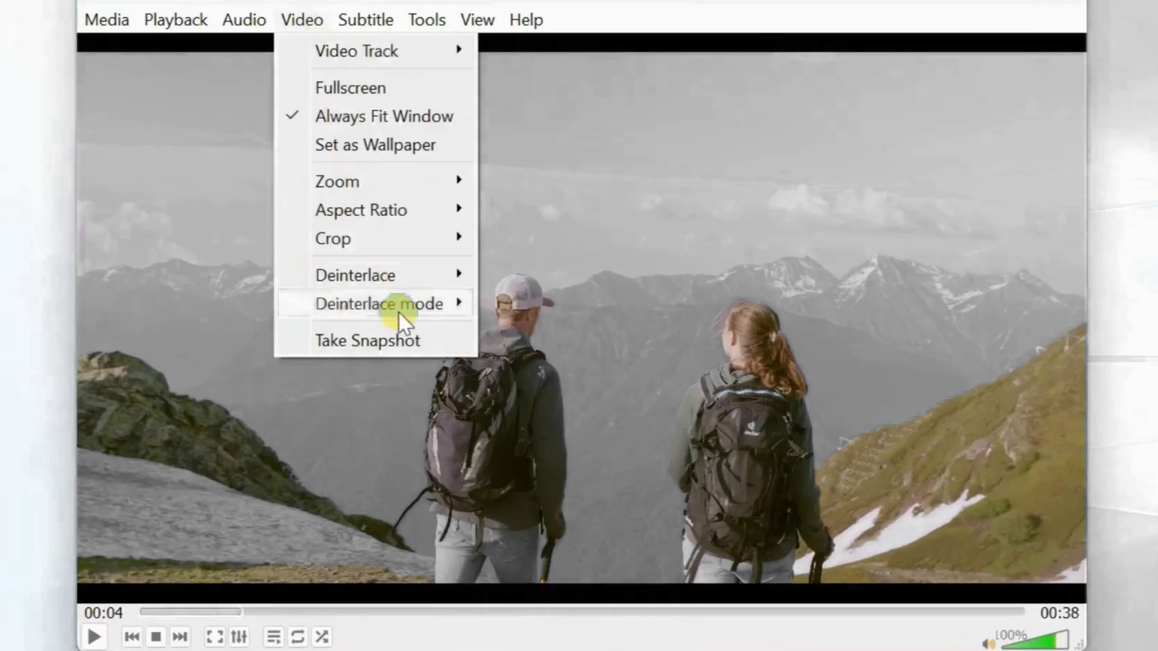
click(414, 339)
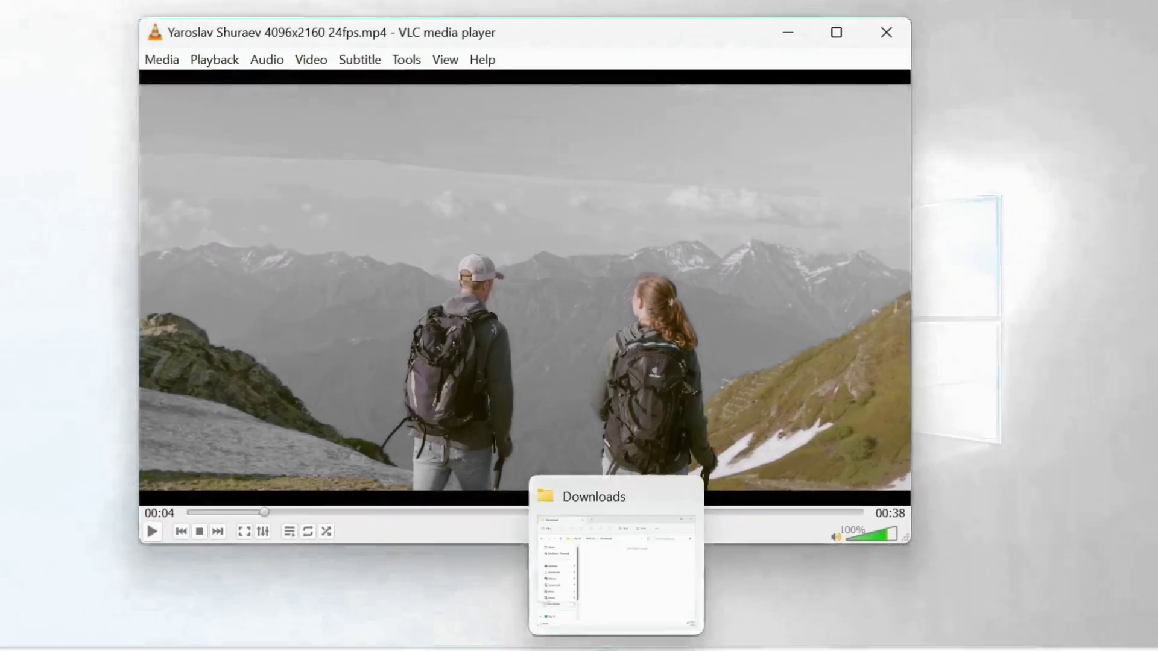
click(615, 649)
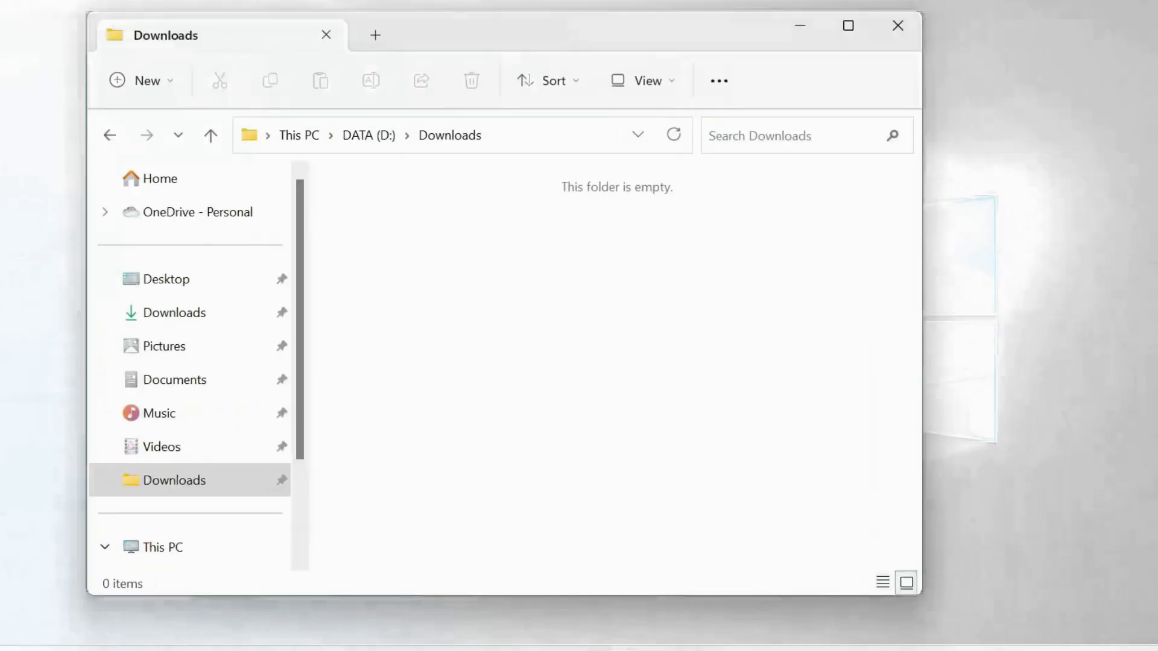
click(220, 351)
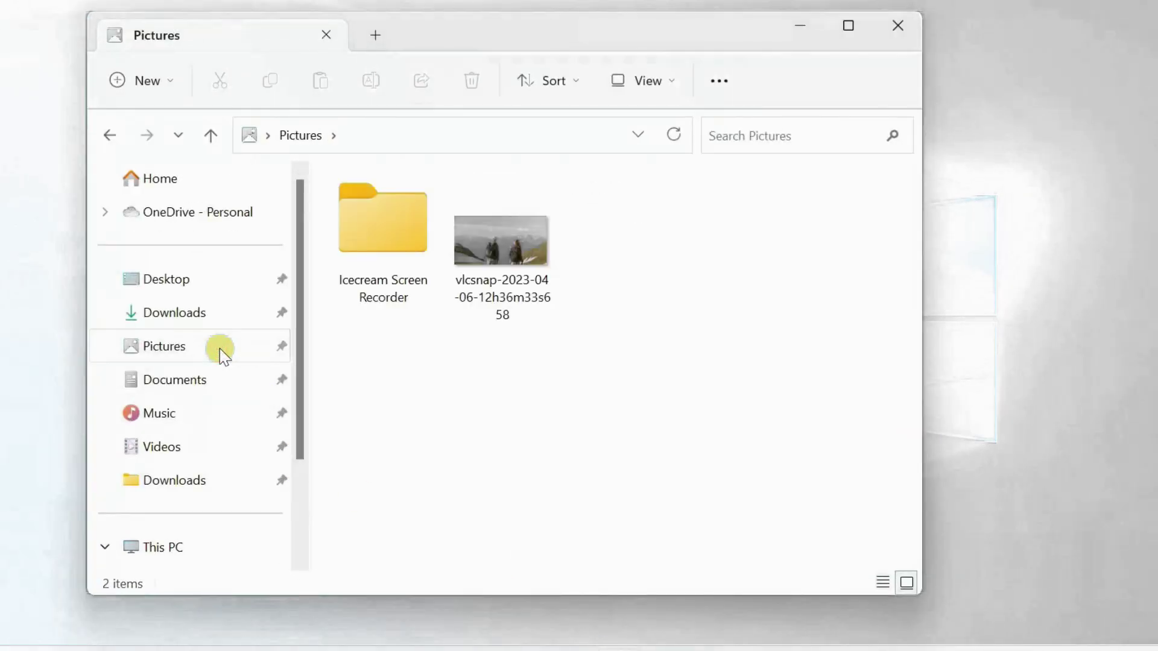
double_click(513, 279)
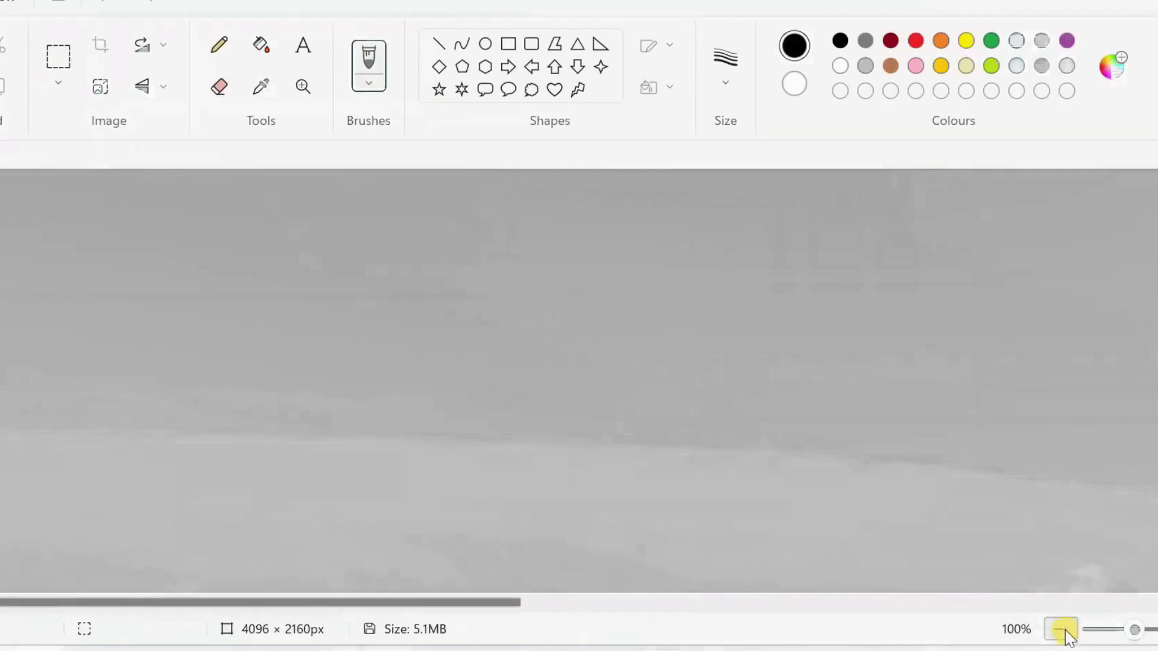
Zoom Paint out to 25% to view the whole snapshot, then minimise File Explorer to reveal VLC
click(1061, 630)
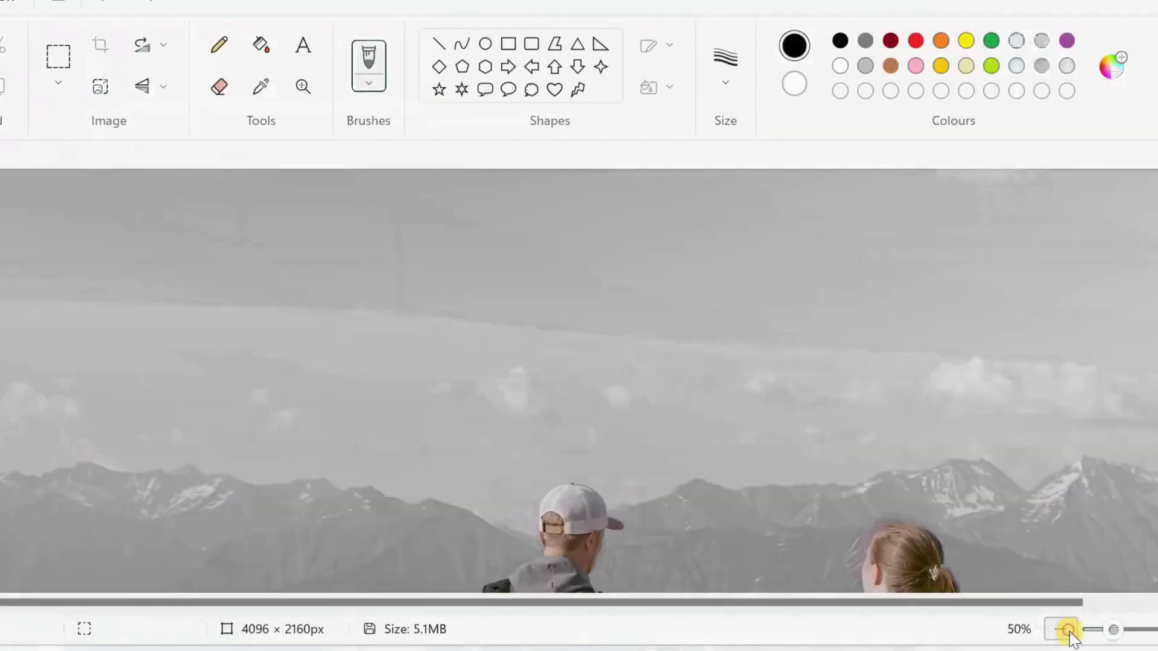
click(1061, 630)
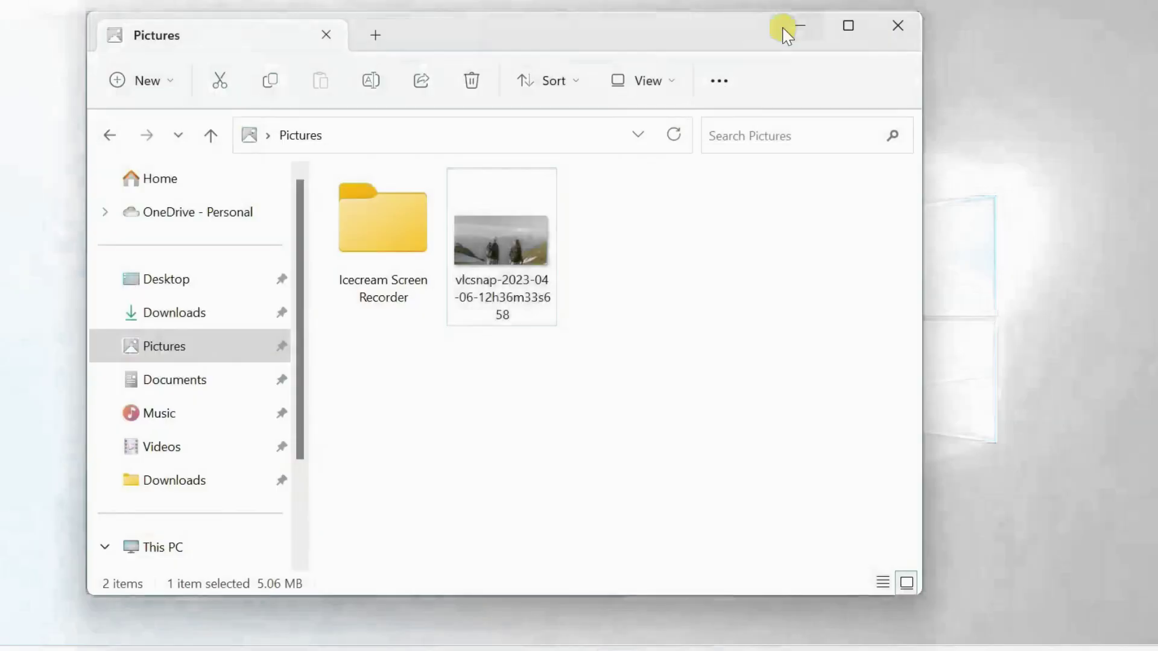
click(784, 33)
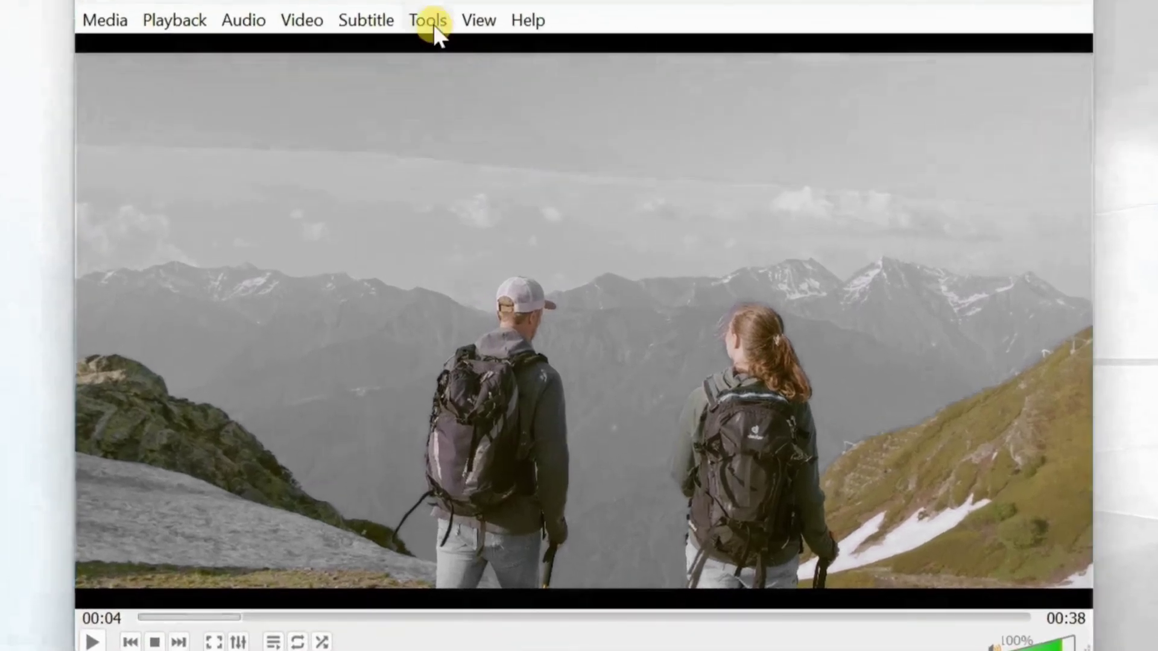
Open Preferences with all settings shown, expand Video > Filters and select the Scene filter page
click(430, 23)
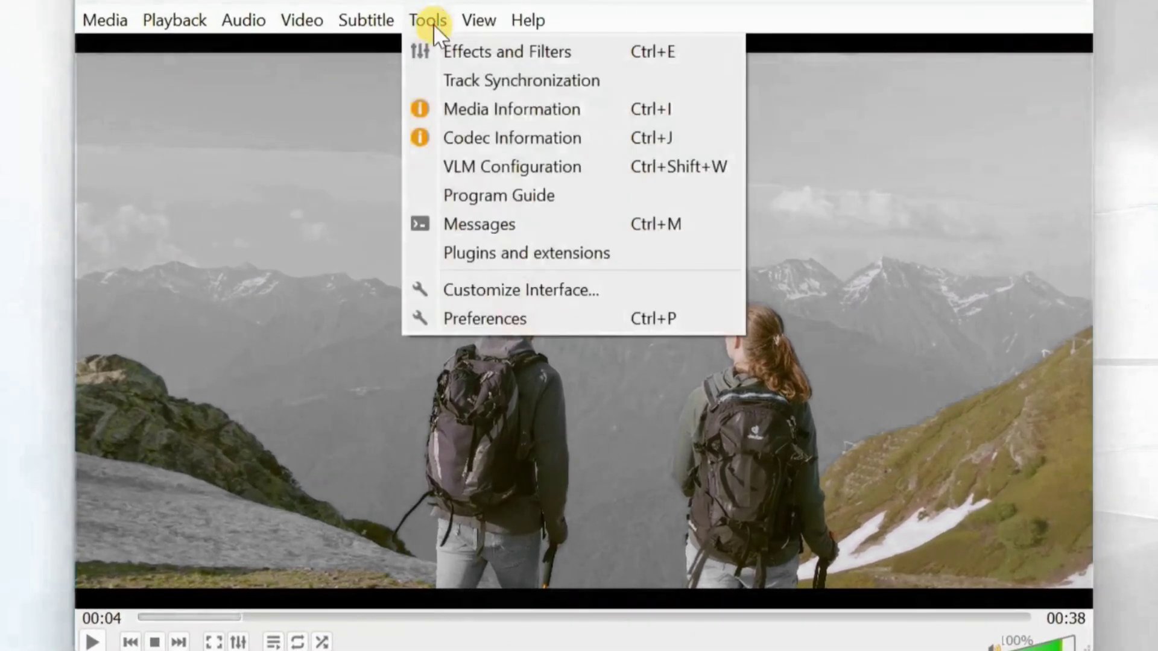
click(541, 318)
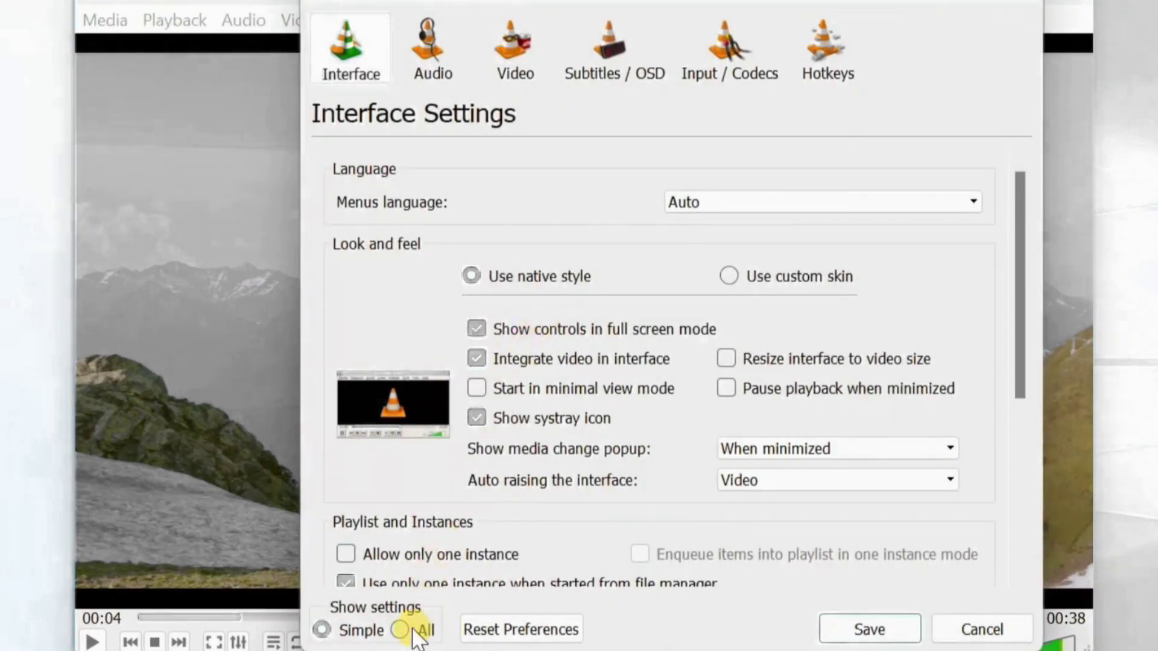
click(403, 631)
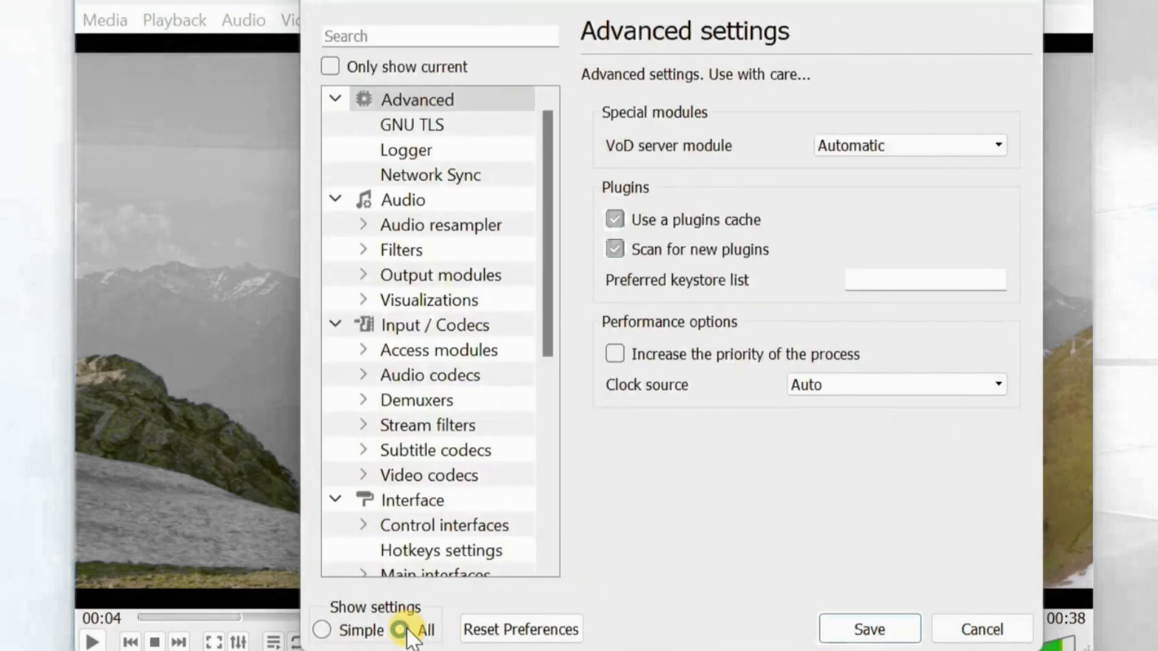
drag(546, 336, 549, 537)
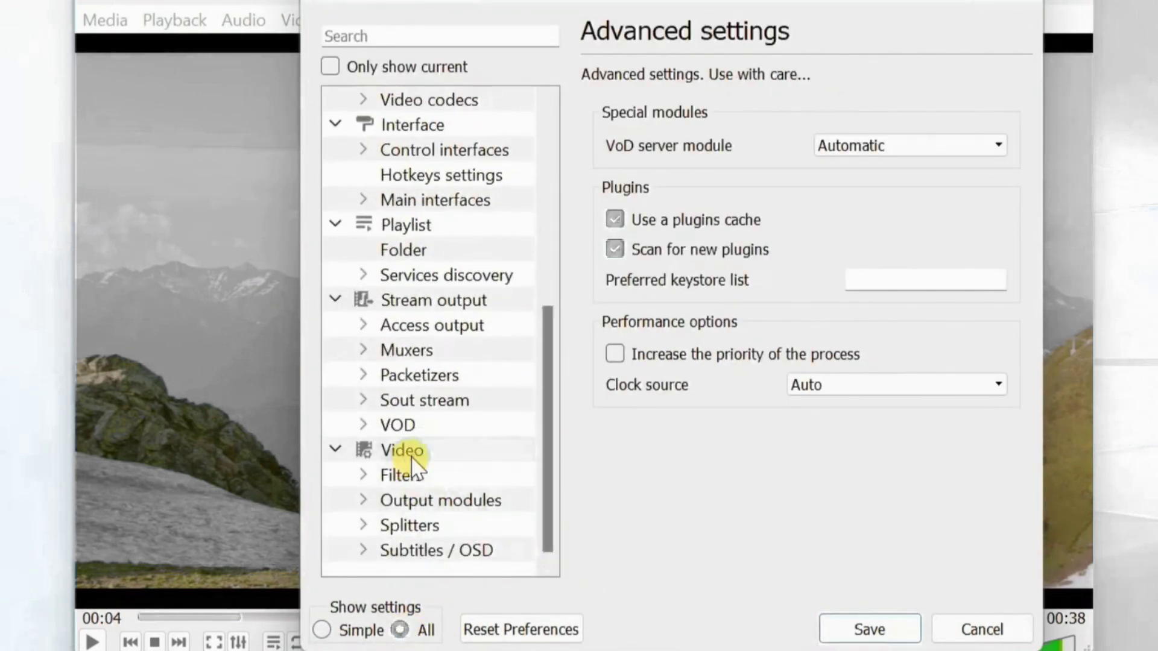
click(363, 475)
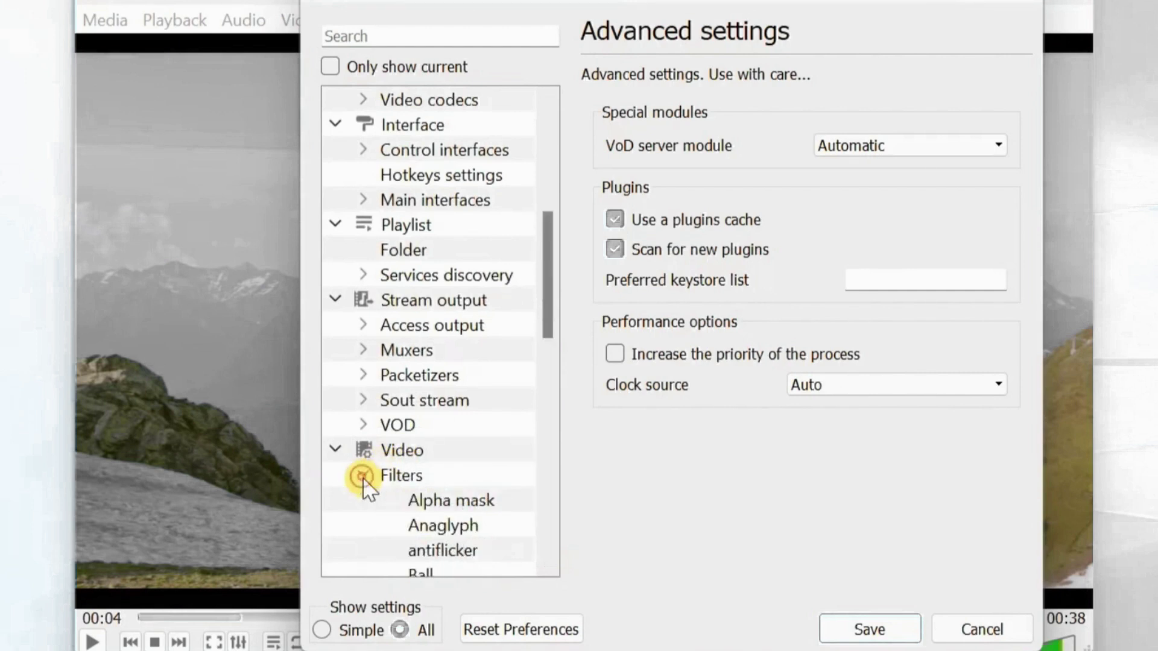
drag(548, 302, 569, 510)
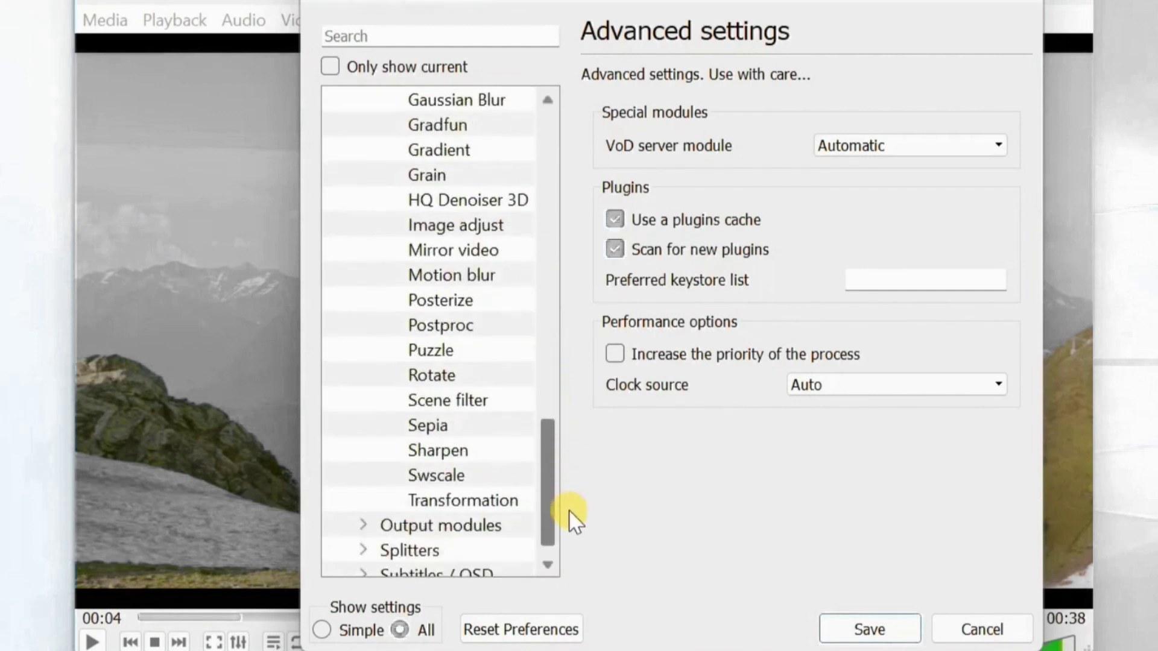
click(496, 403)
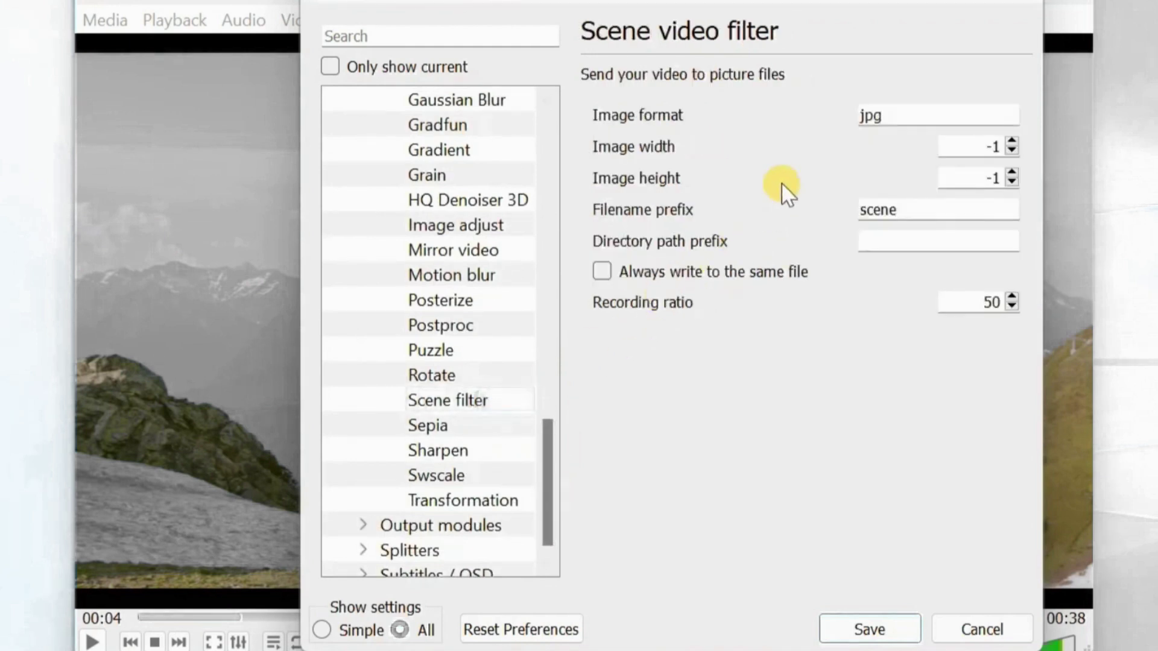
Set the Scene image format to png and try an image size of 1920x1080
double_click(889, 116)
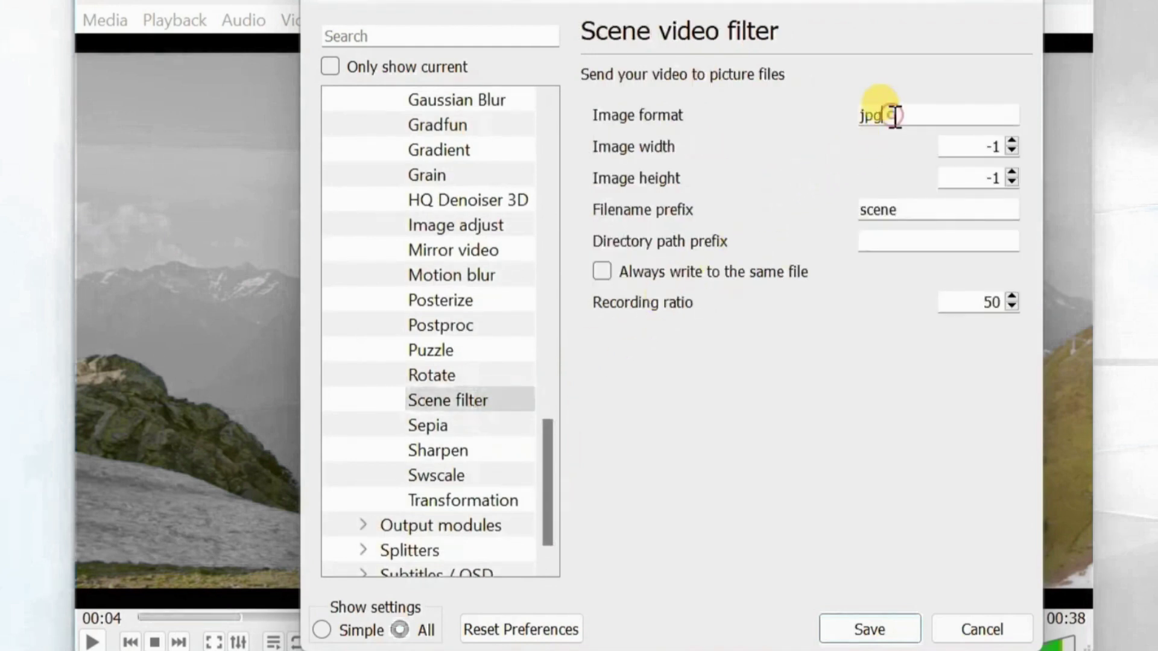
text(png)
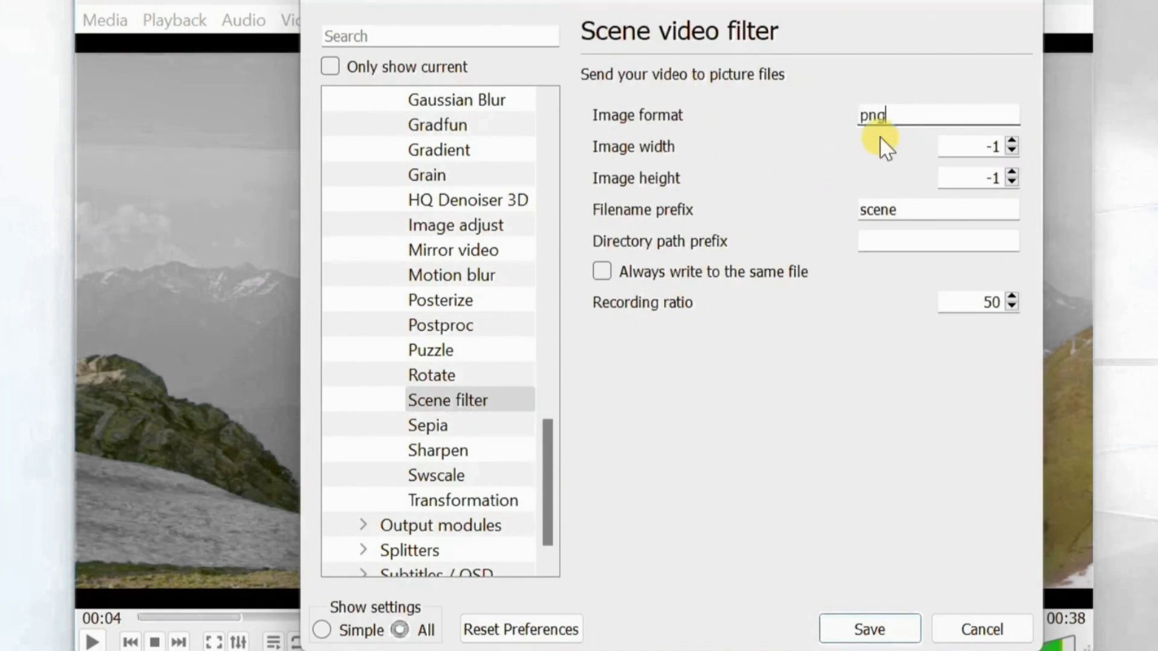
double_click(982, 147)
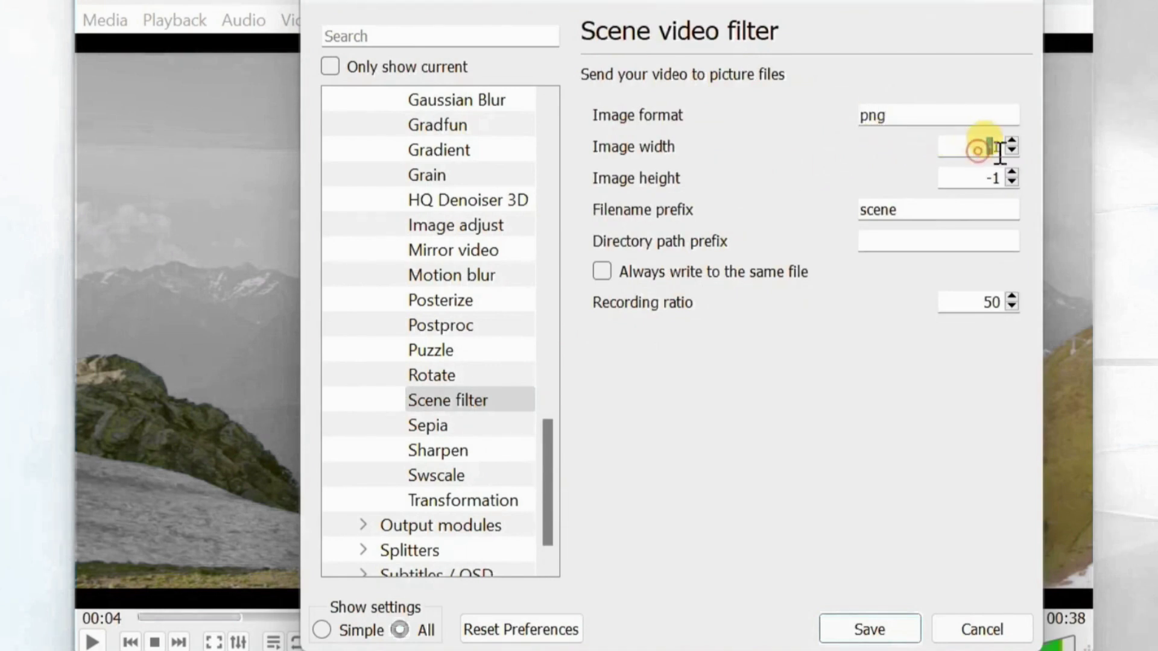
double_click(998, 177)
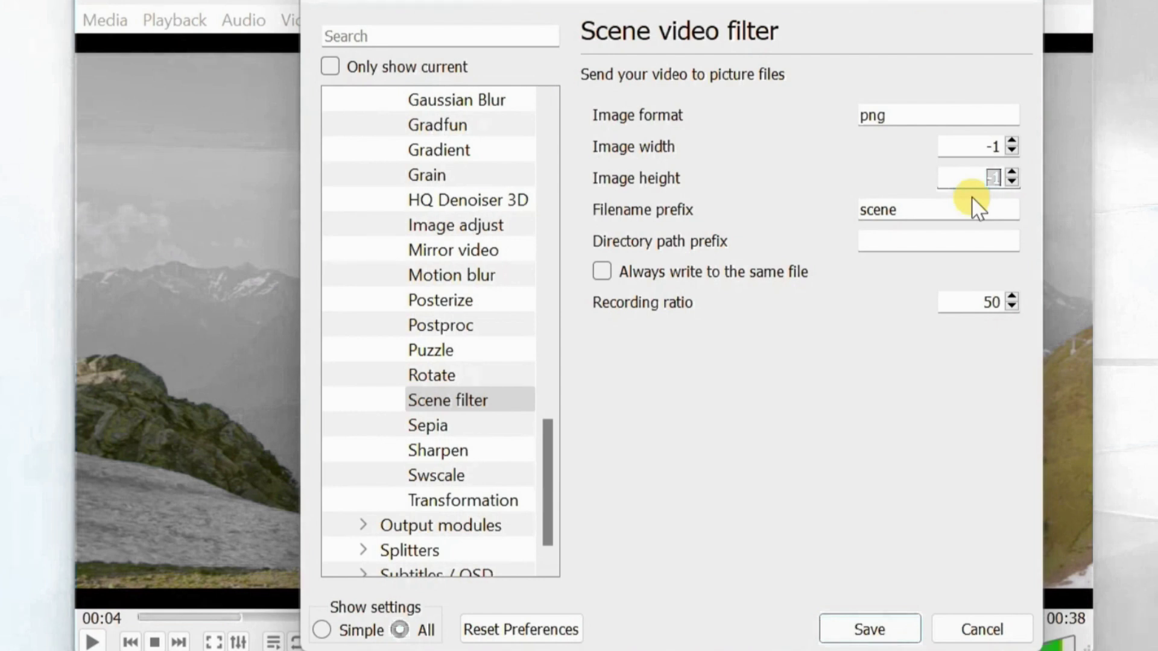
double_click(989, 147)
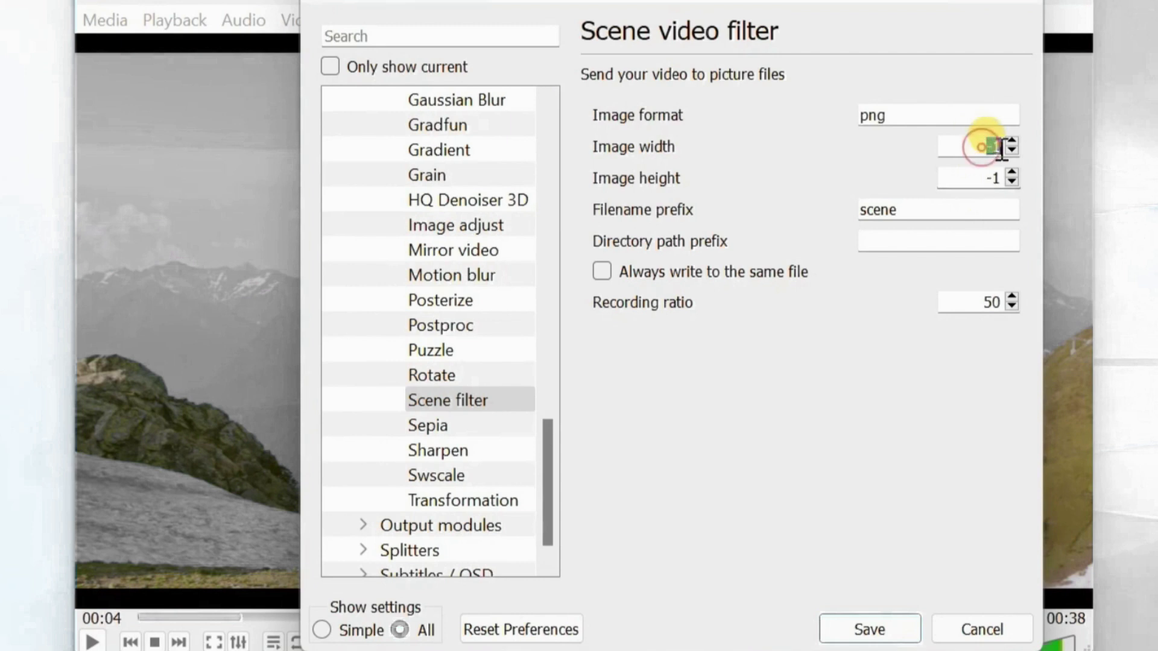
text(1920)
double_click(984, 177)
text(108)
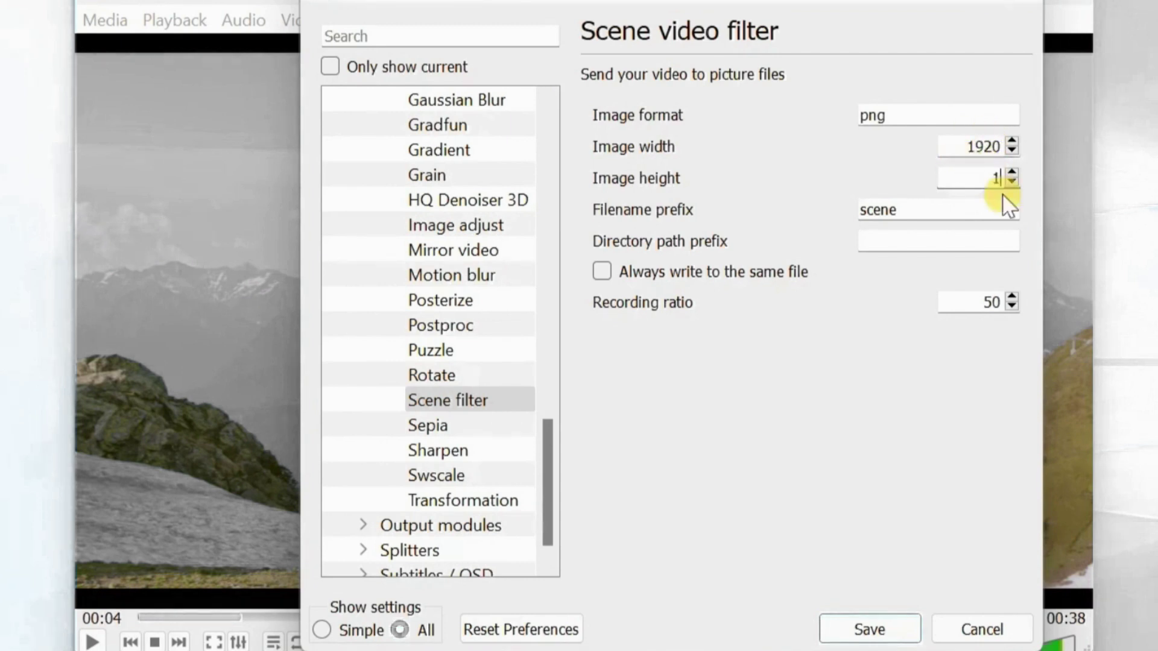
text(0)
Revert the image width and height to -1 to keep the original size
double_click(989, 147)
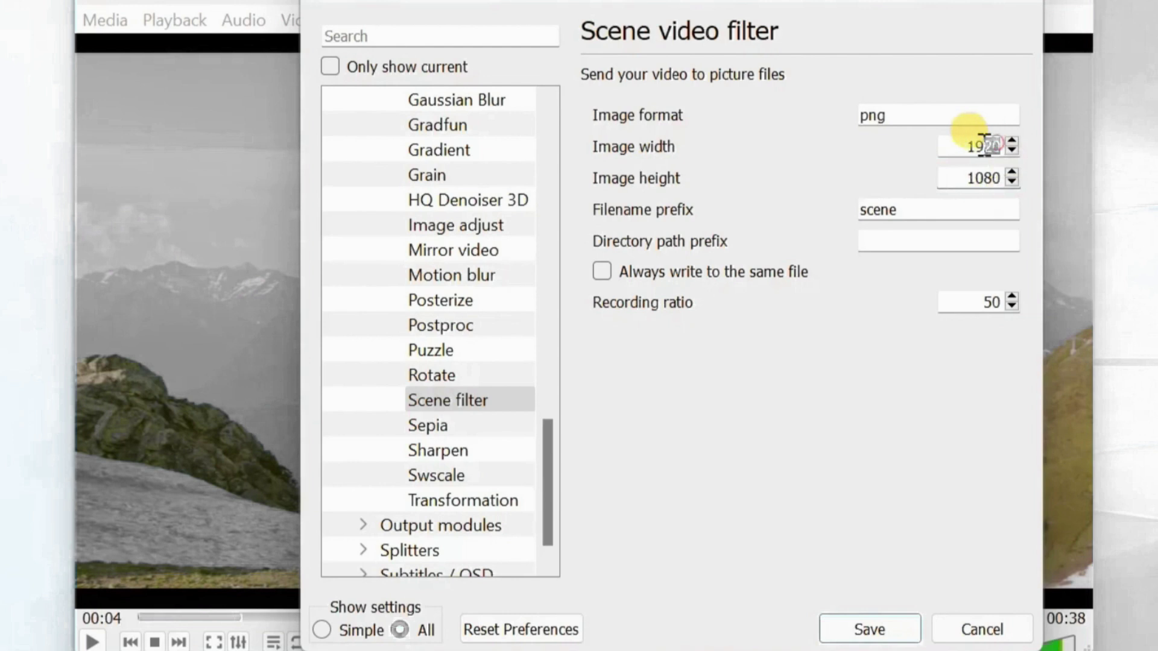
key(BackSpace)
text(-1)
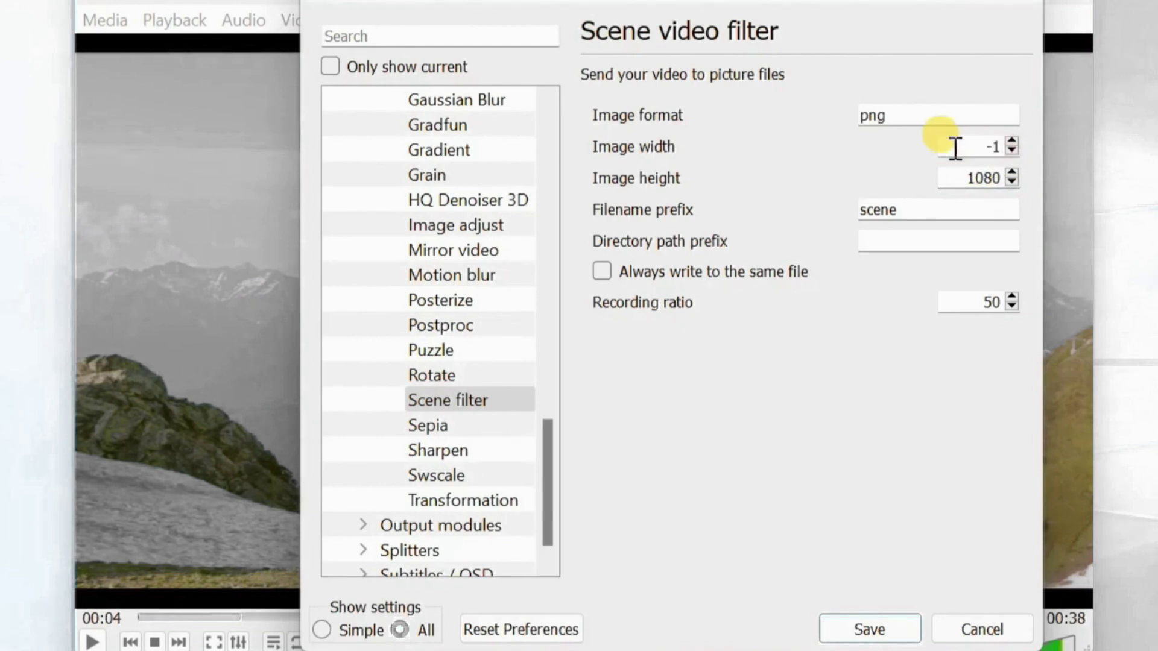
double_click(968, 178)
key(BackSpace)
text(-1)
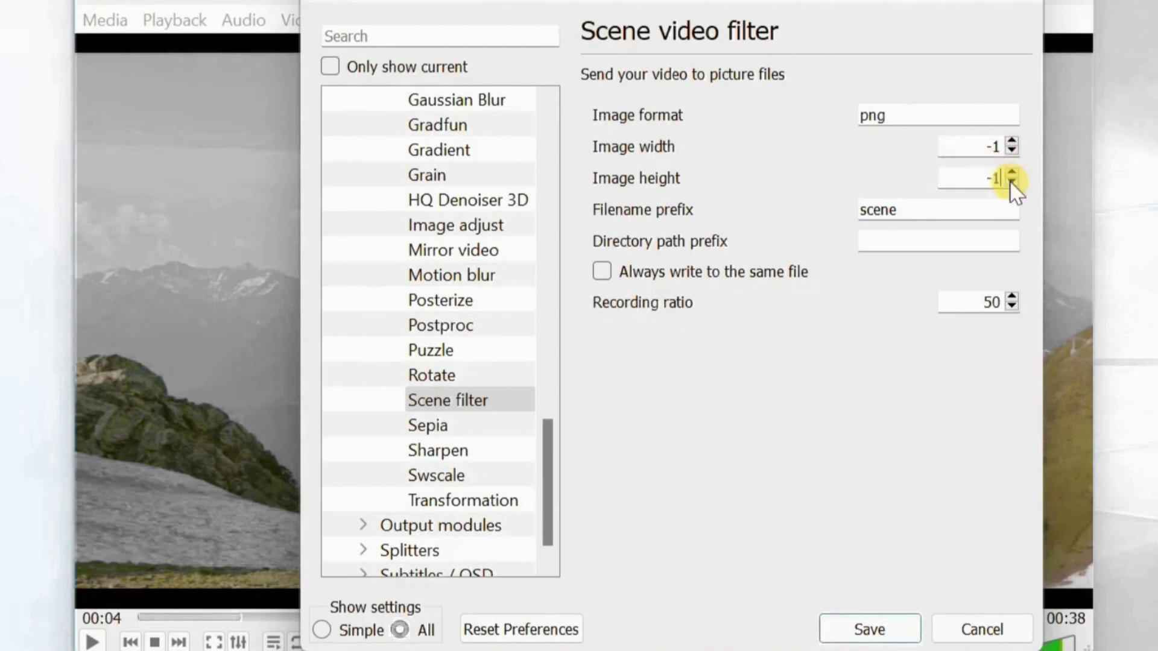
Change the Scene filename prefix to 'frame'
double_click(876, 210)
key(BackSpace)
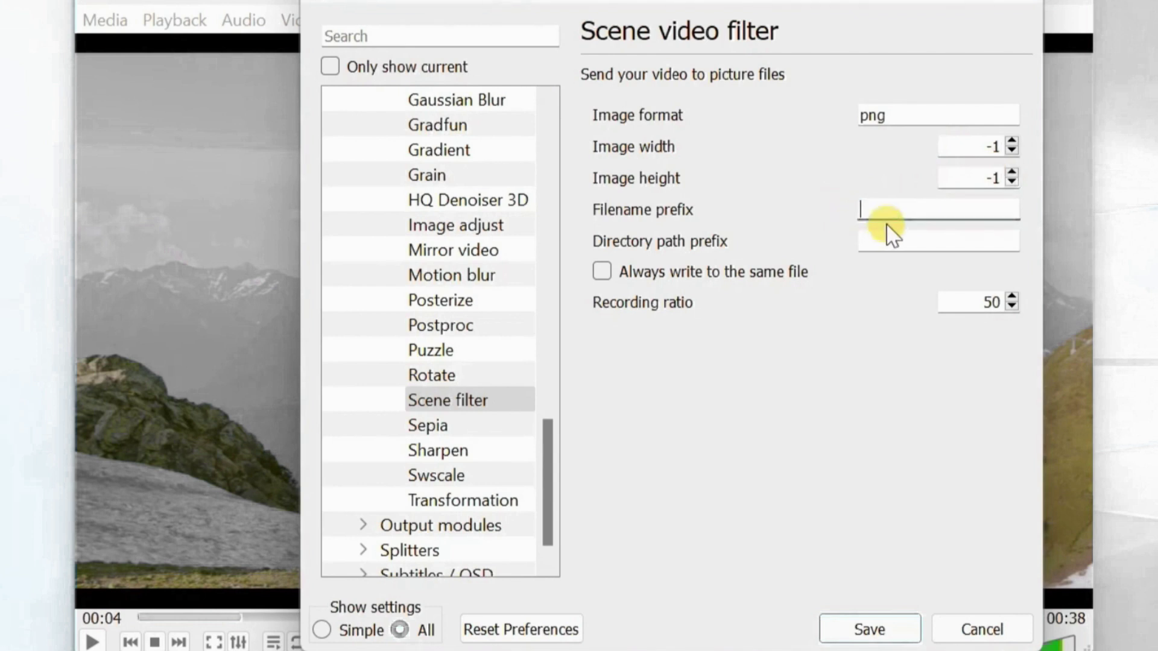
text(frame)
click(893, 246)
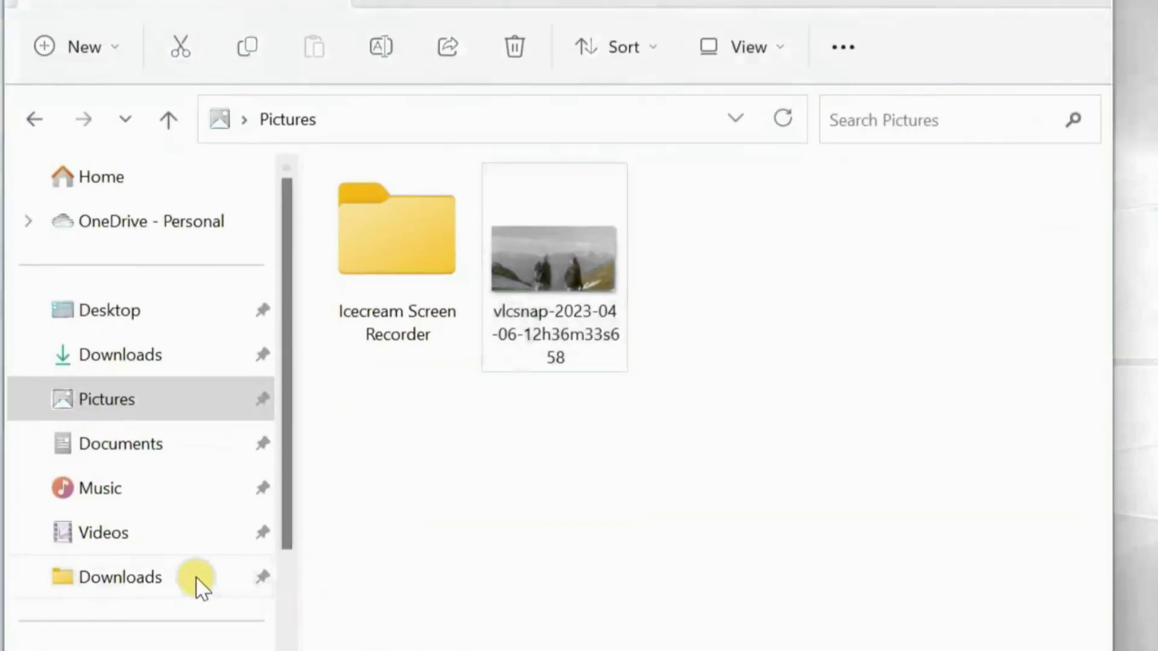
Copy the D:\Downloads path from File Explorer and paste it as the Scene directory path prefix
click(194, 578)
click(576, 121)
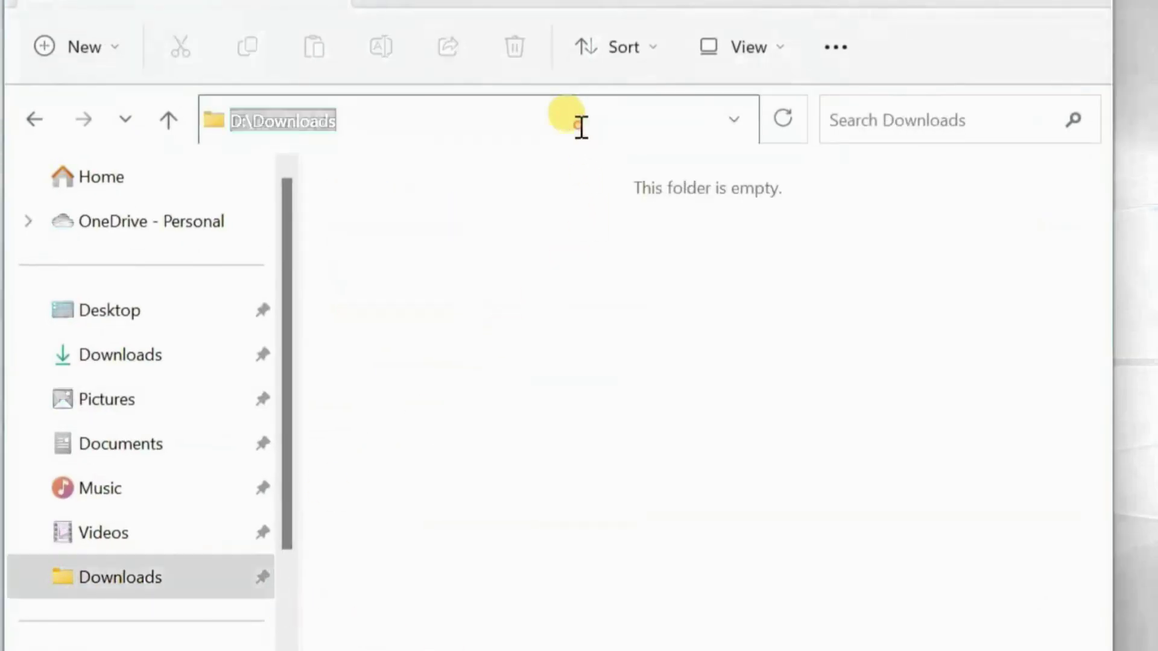
key(ctrl+c)
key(Escape)
key(alt+Tab)
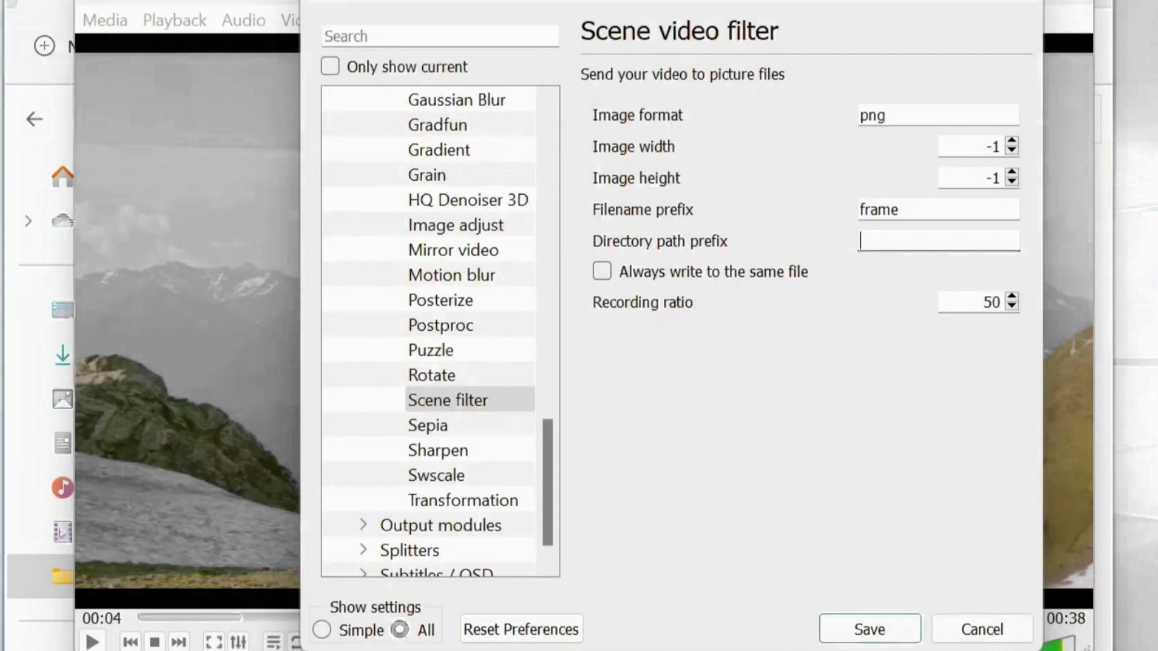
key(ctrl+v)
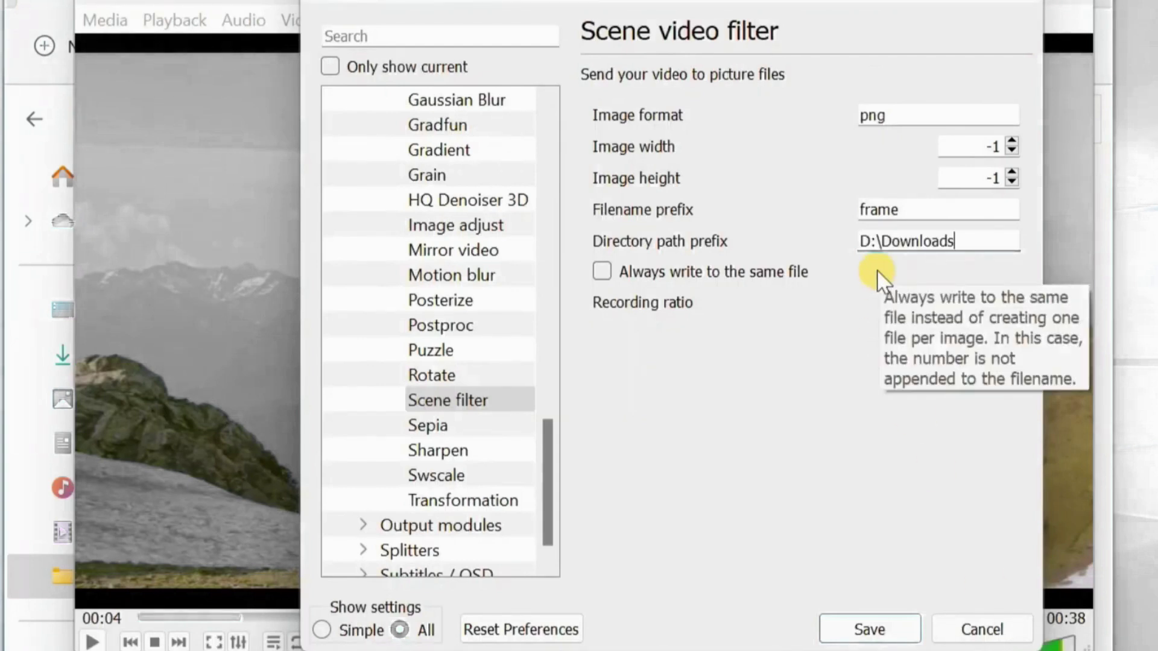
click(883, 249)
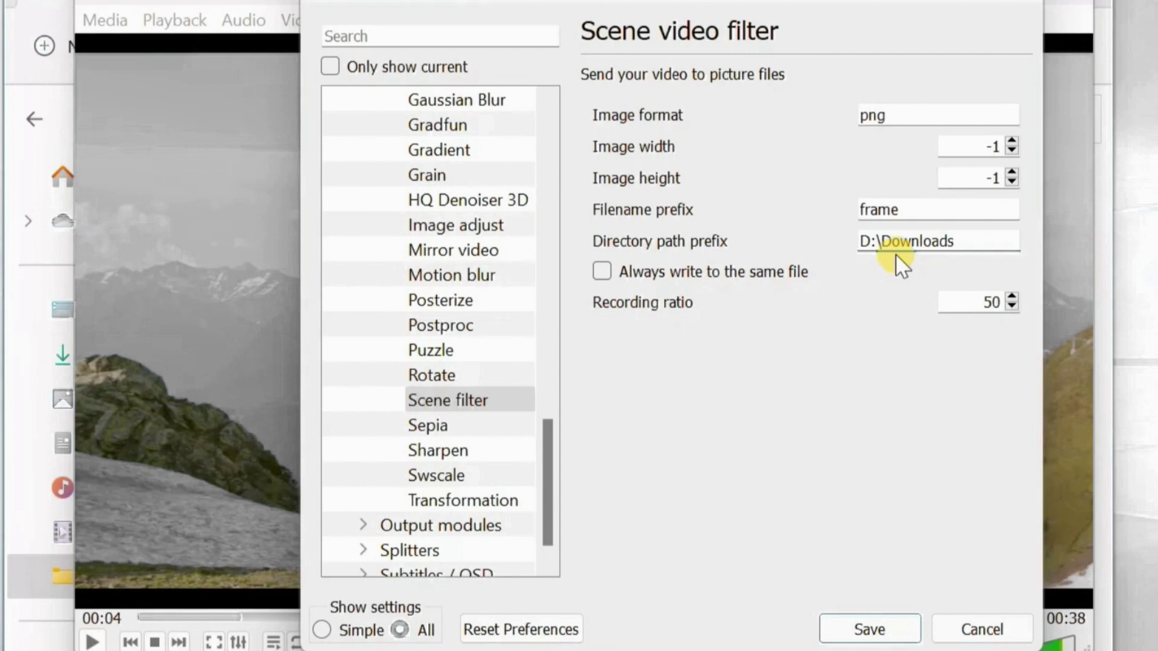
Change the Scene recording ratio from 50 to 10
drag(968, 304, 1001, 311)
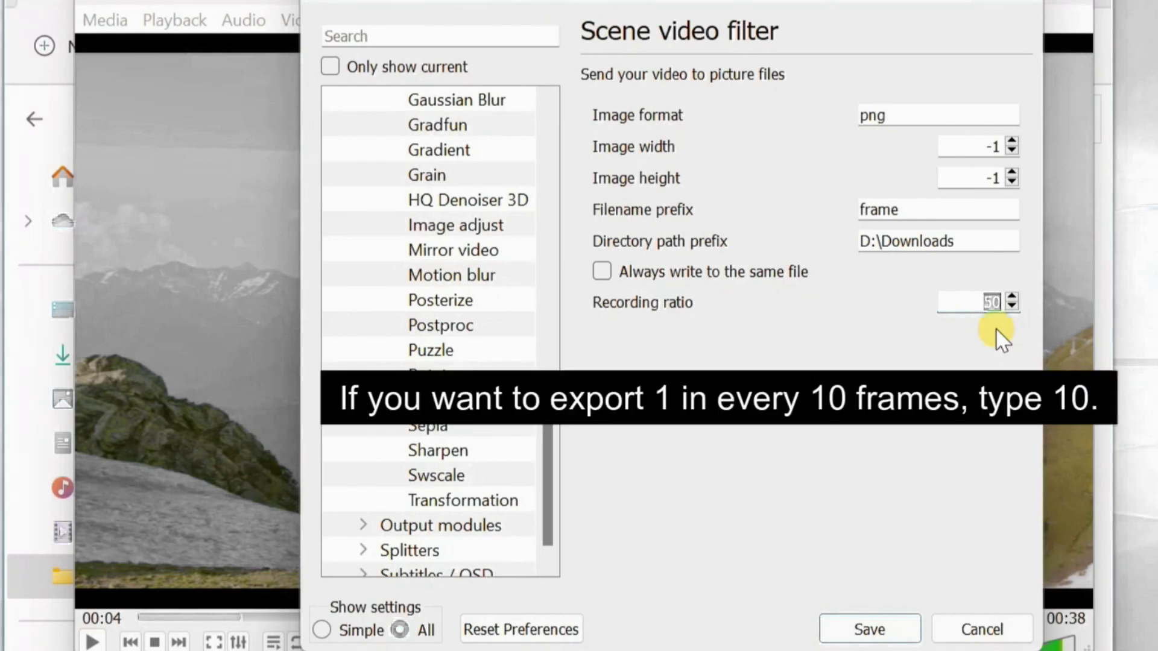
key(BackSpace)
text(10)
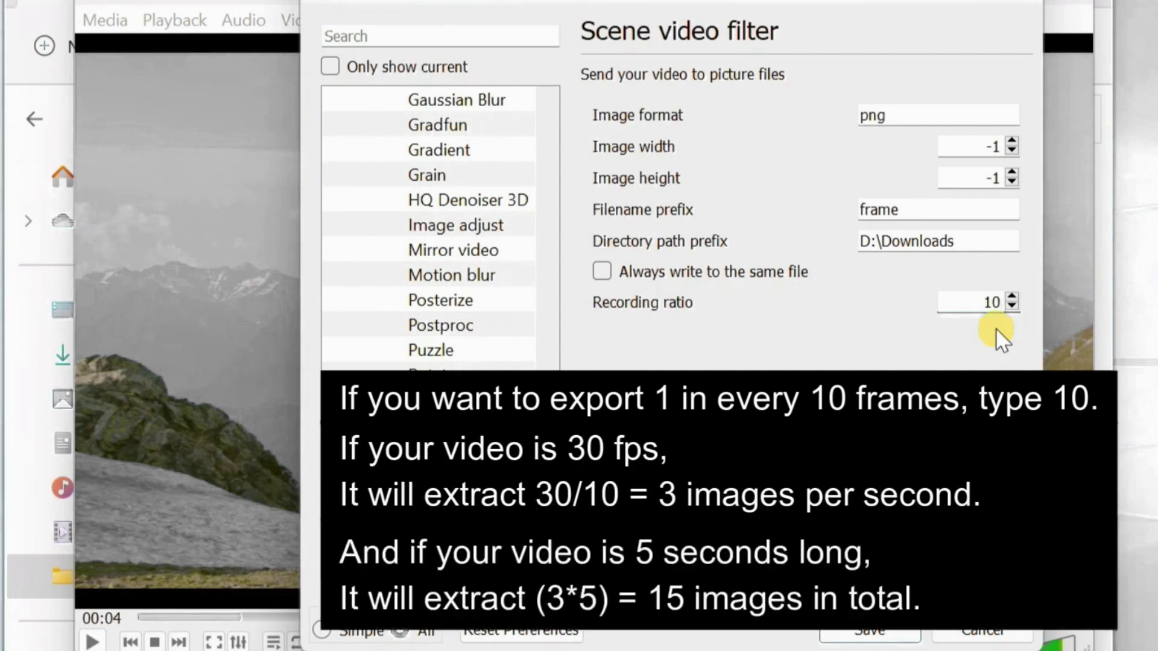
double_click(991, 302)
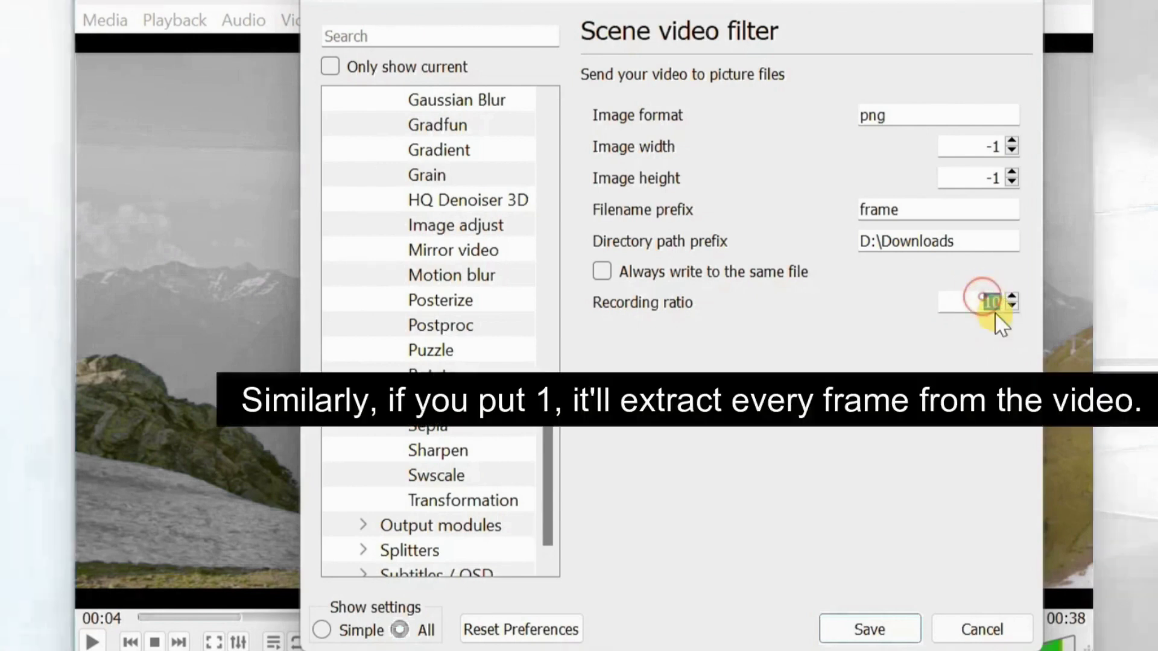
text(1)
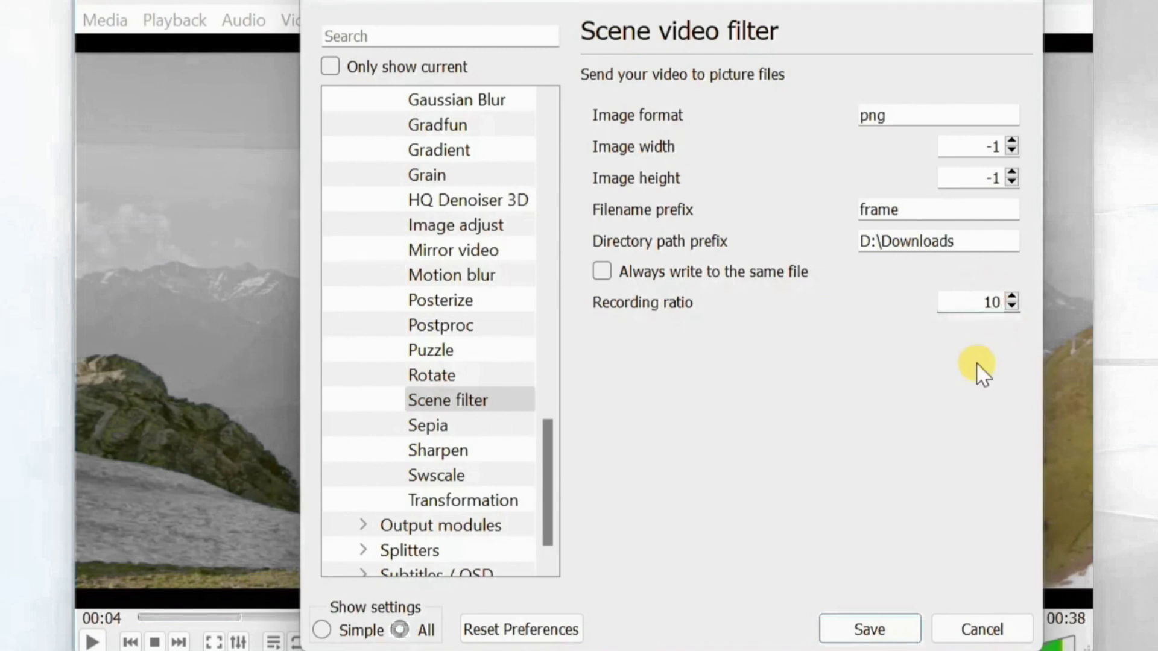
Enable the Scene video filter on the Video > Filters page and save the preferences
scroll(501, 375, up, 6)
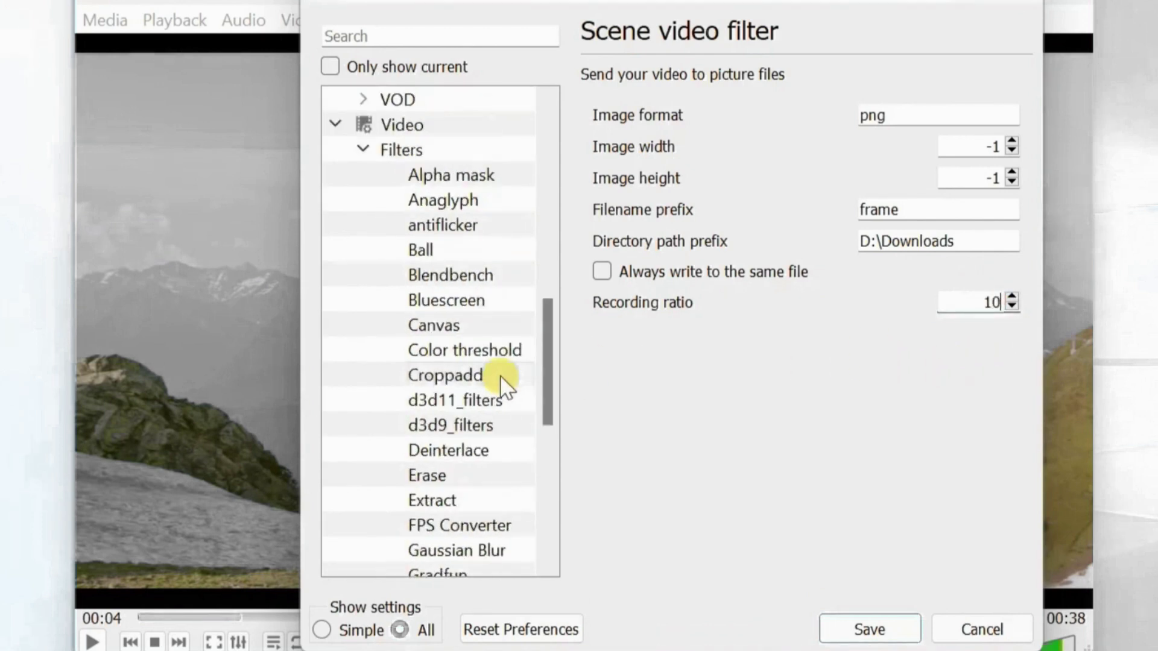
click(411, 150)
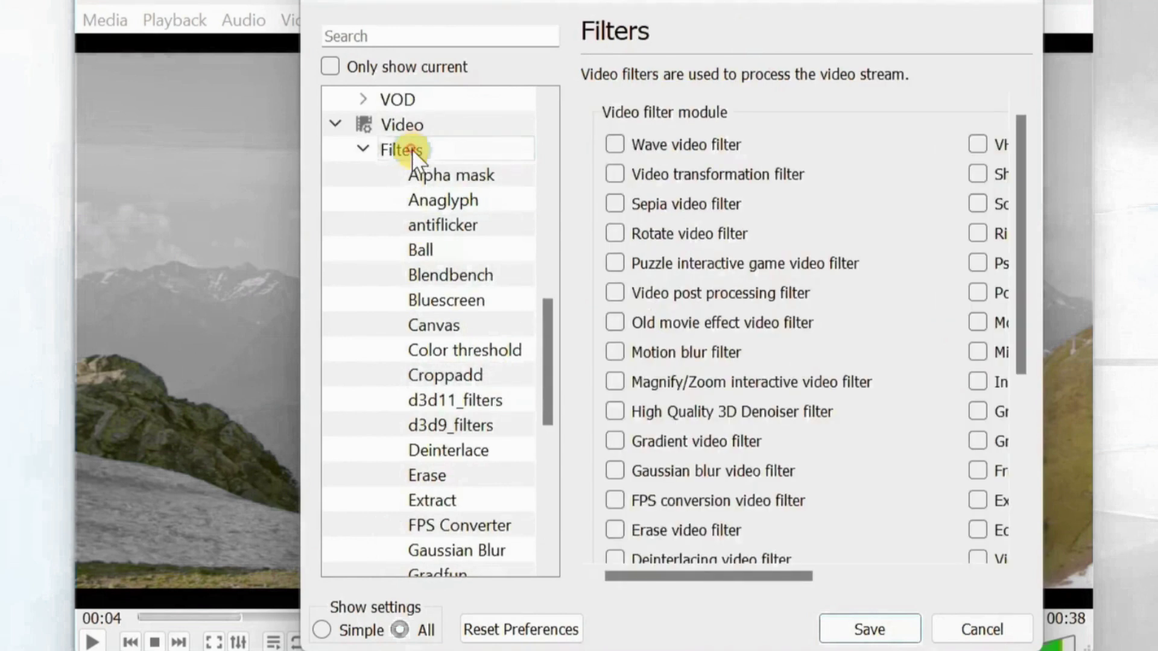
drag(741, 582, 879, 583)
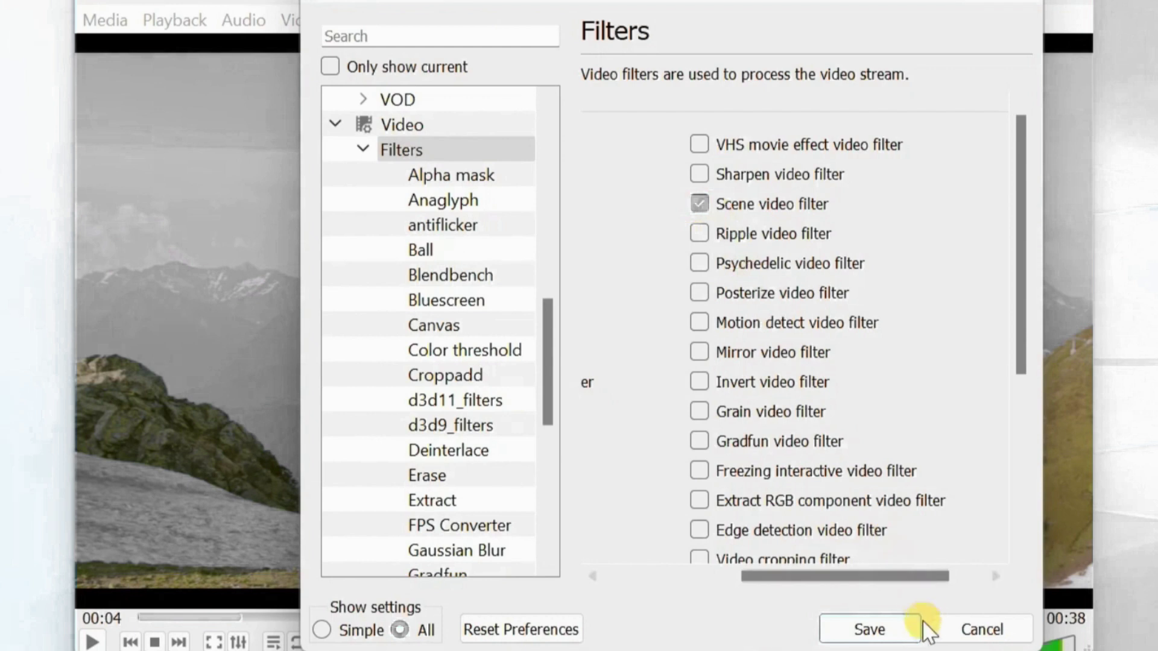
click(903, 631)
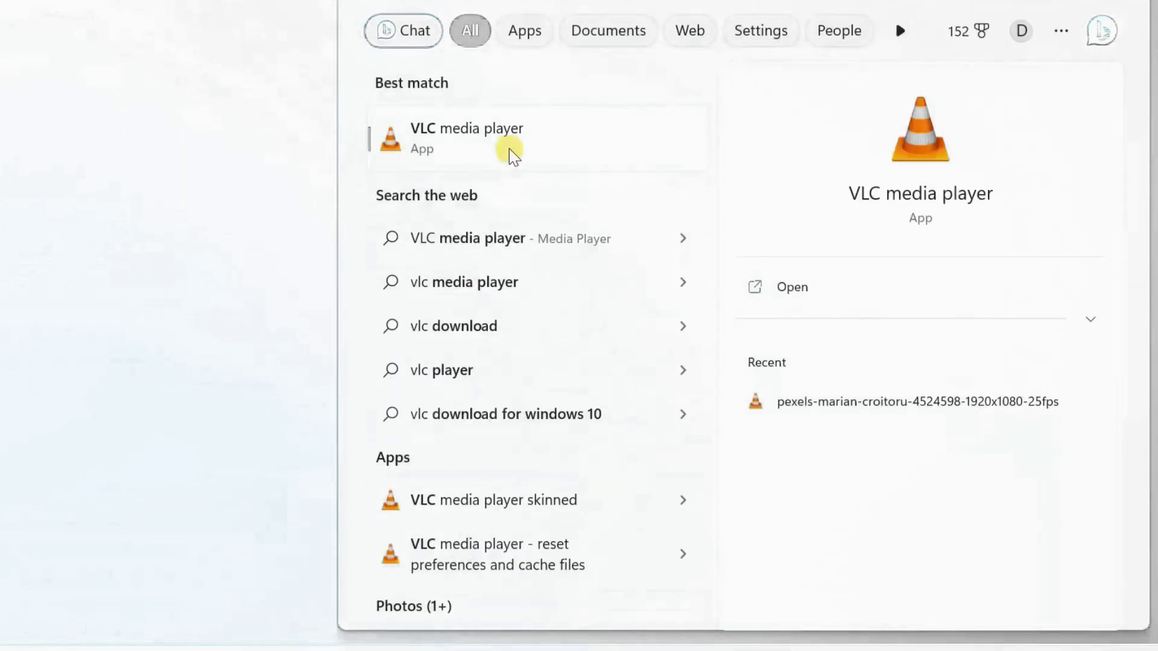
Relaunch VLC and play the 4096x2160 hiking video opened from Downloads
click(510, 136)
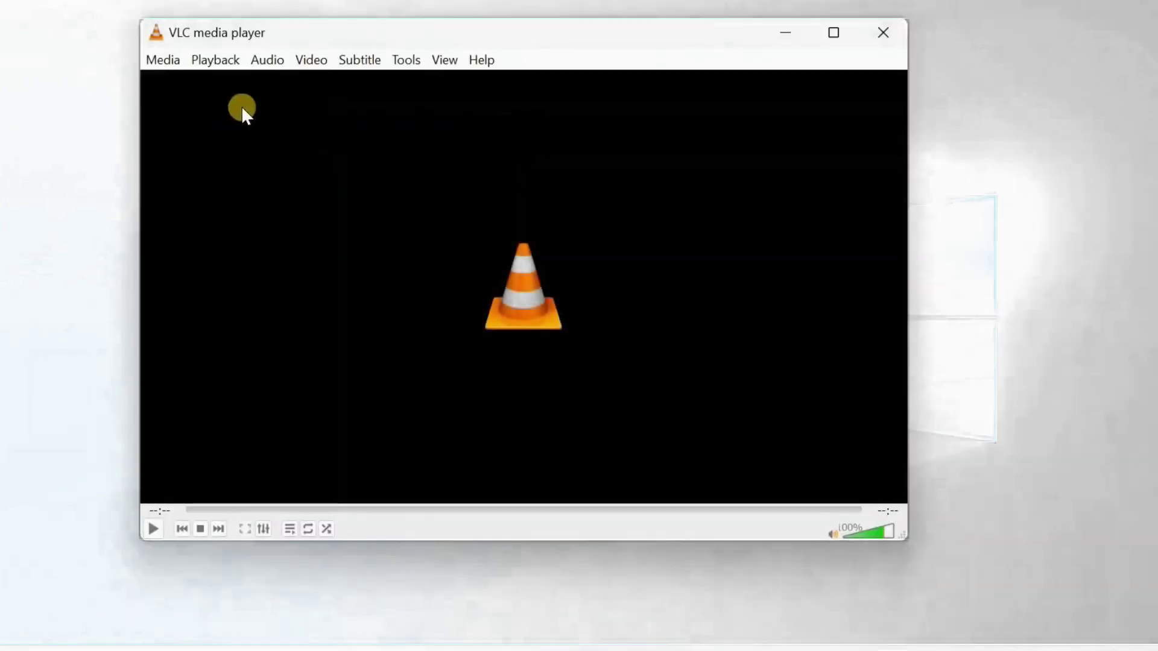
click(172, 64)
click(189, 83)
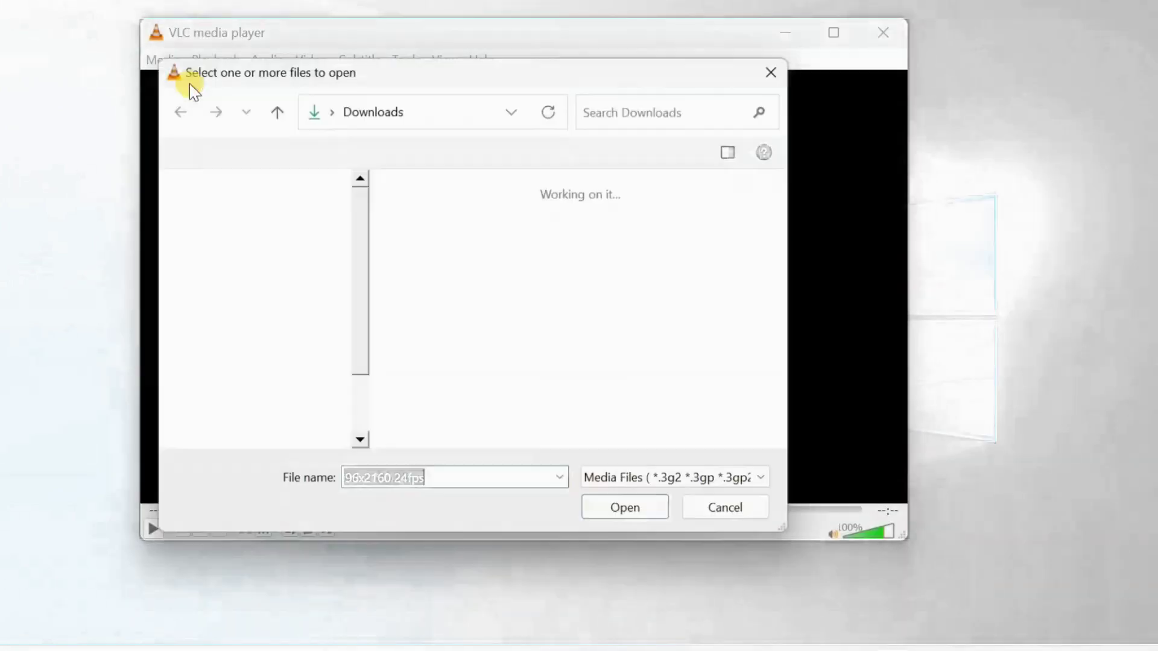
click(422, 273)
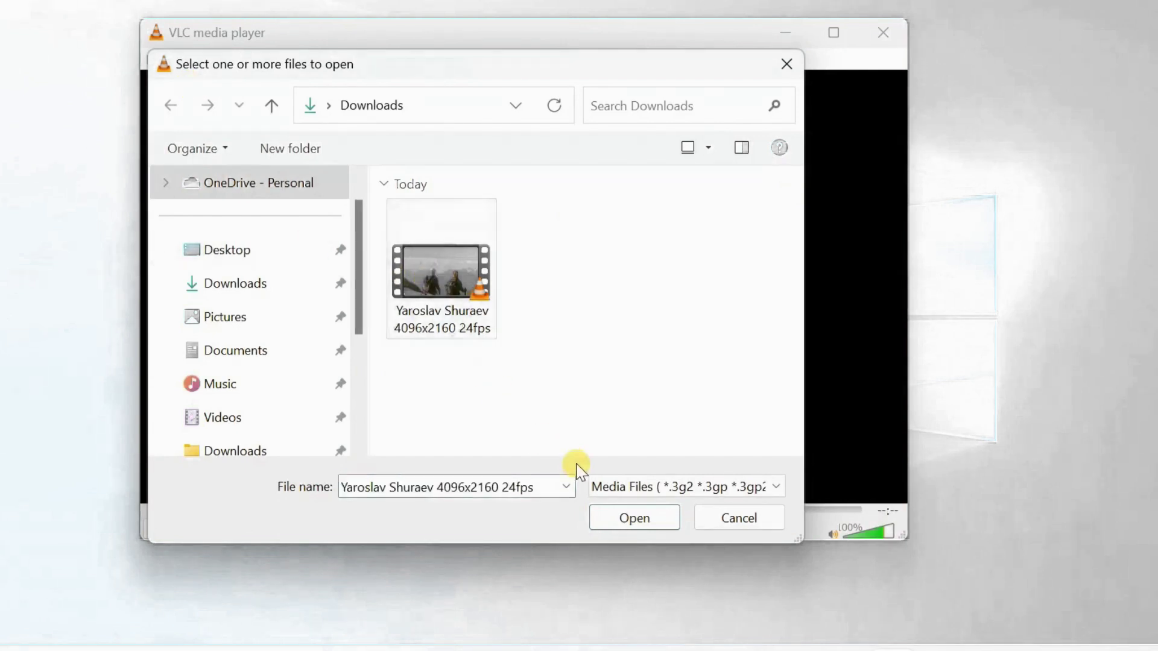
click(634, 518)
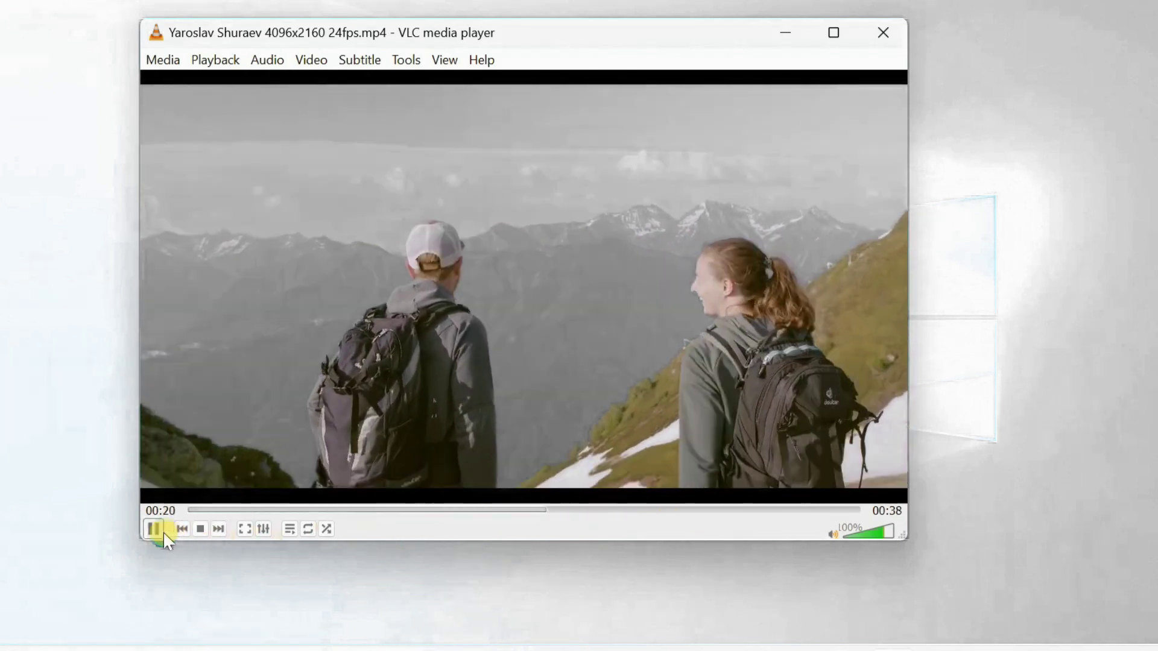
Pause playback at 00:21, then resume and let the clip finish exporting frames
click(156, 529)
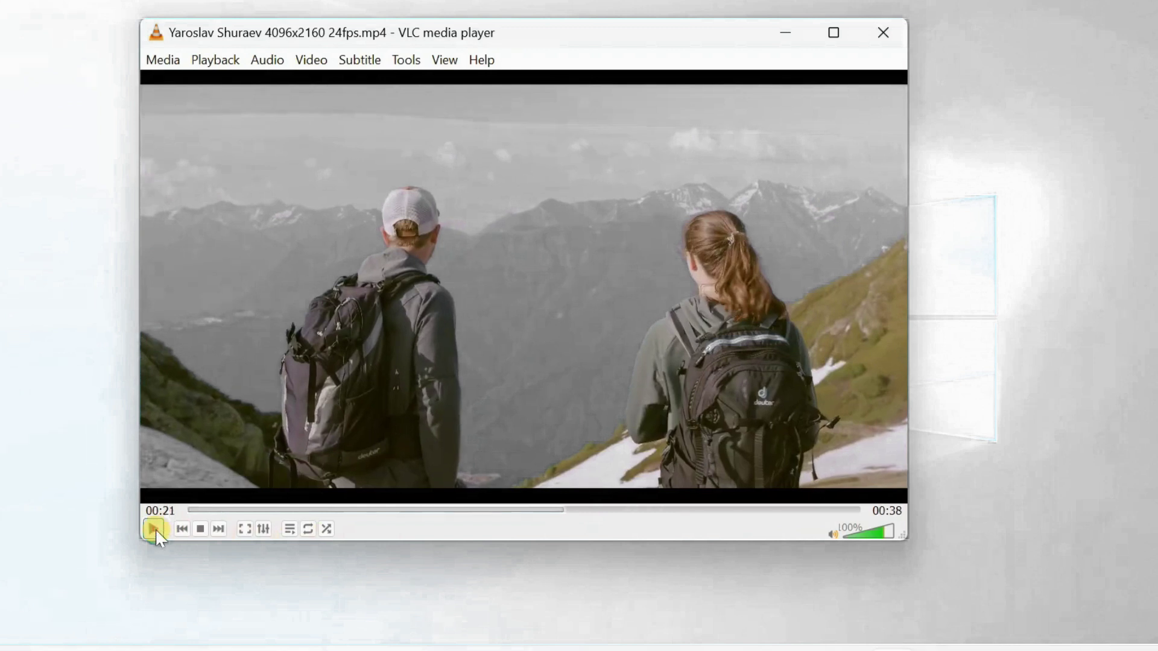
click(155, 529)
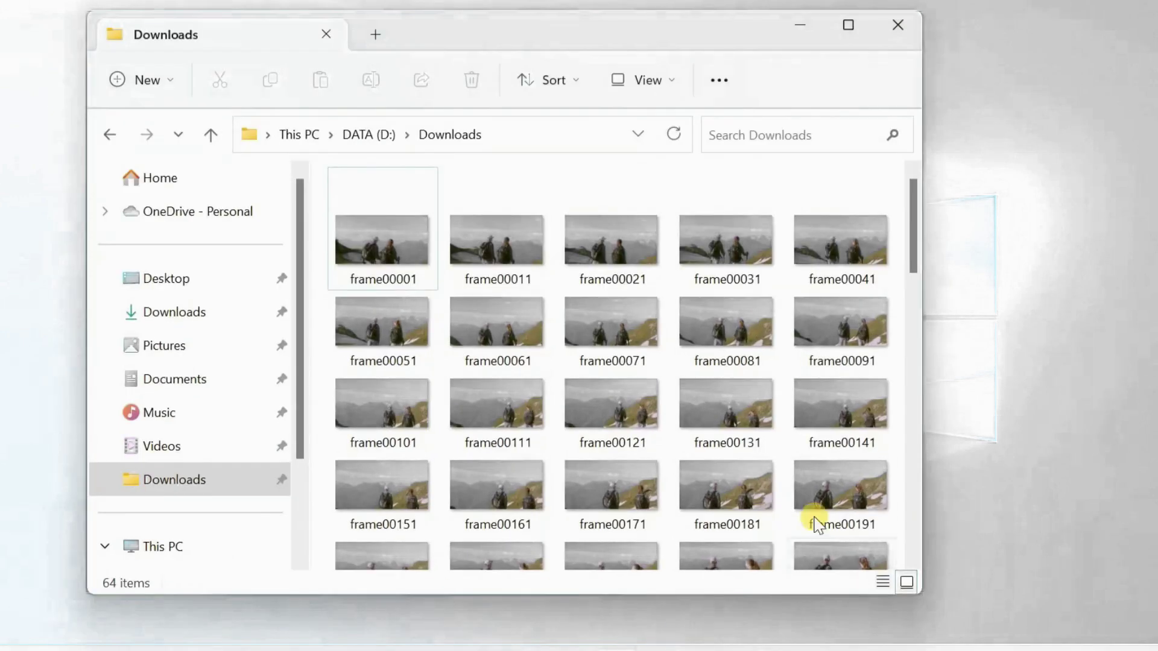
Scroll the D:\Downloads frame thumbnails and open frame00181 in Paint
mouse_move(915, 242)
mouse_down()
mouse_move(926, 489)
mouse_move(915, 235)
mouse_up()
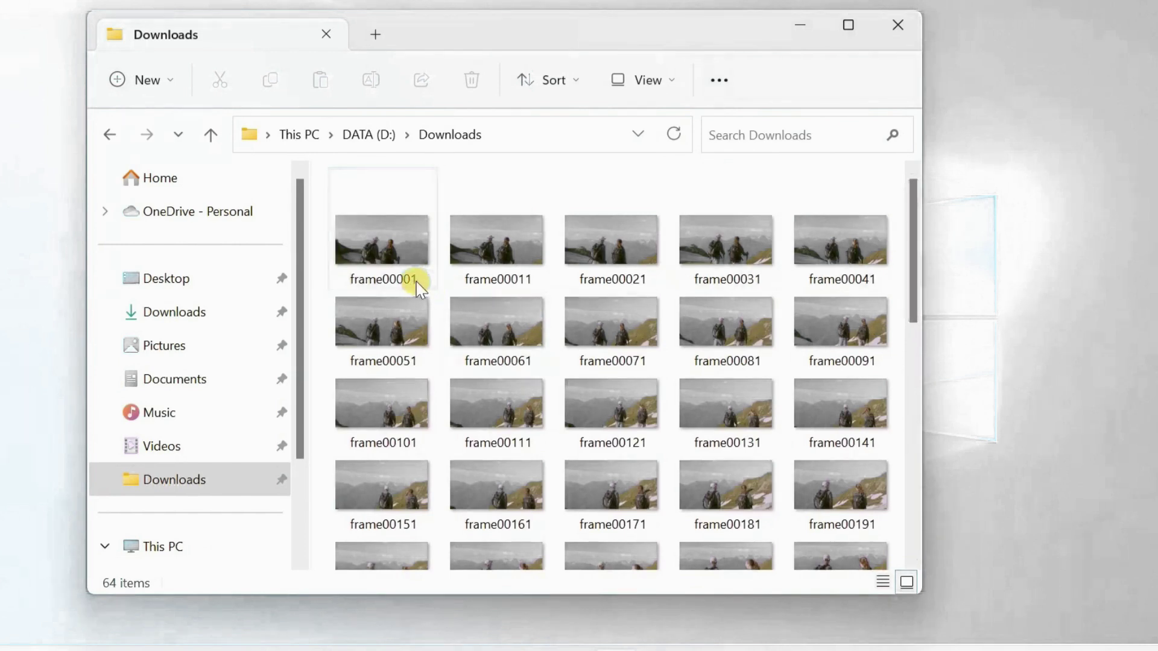
mouse_move(613, 291)
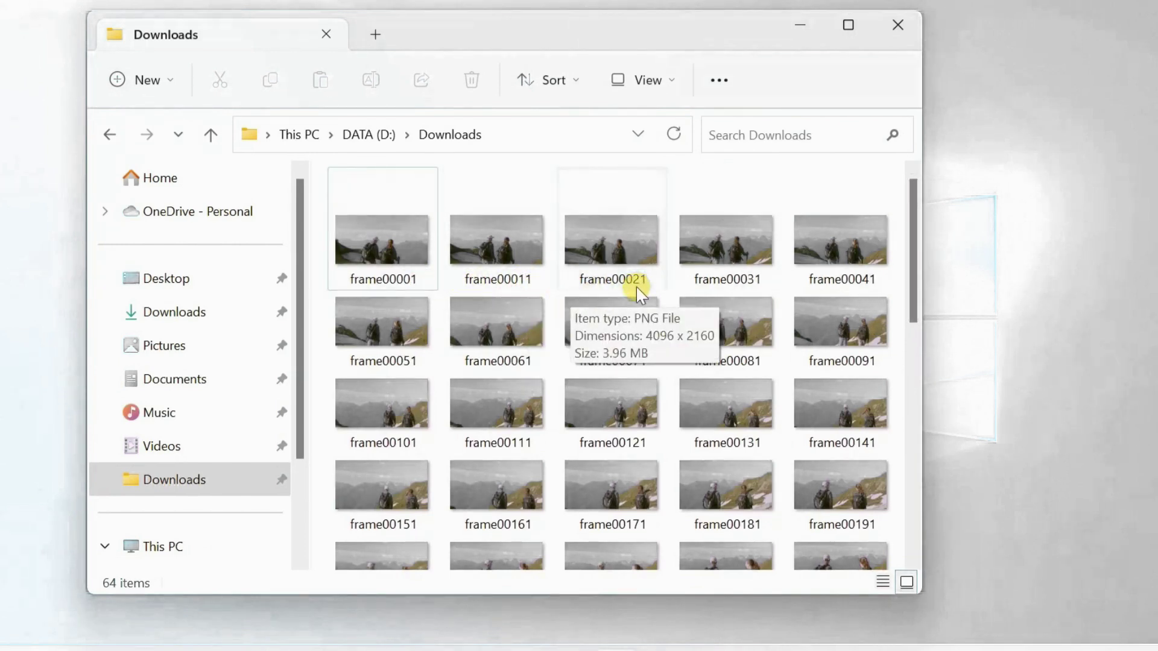
click(732, 490)
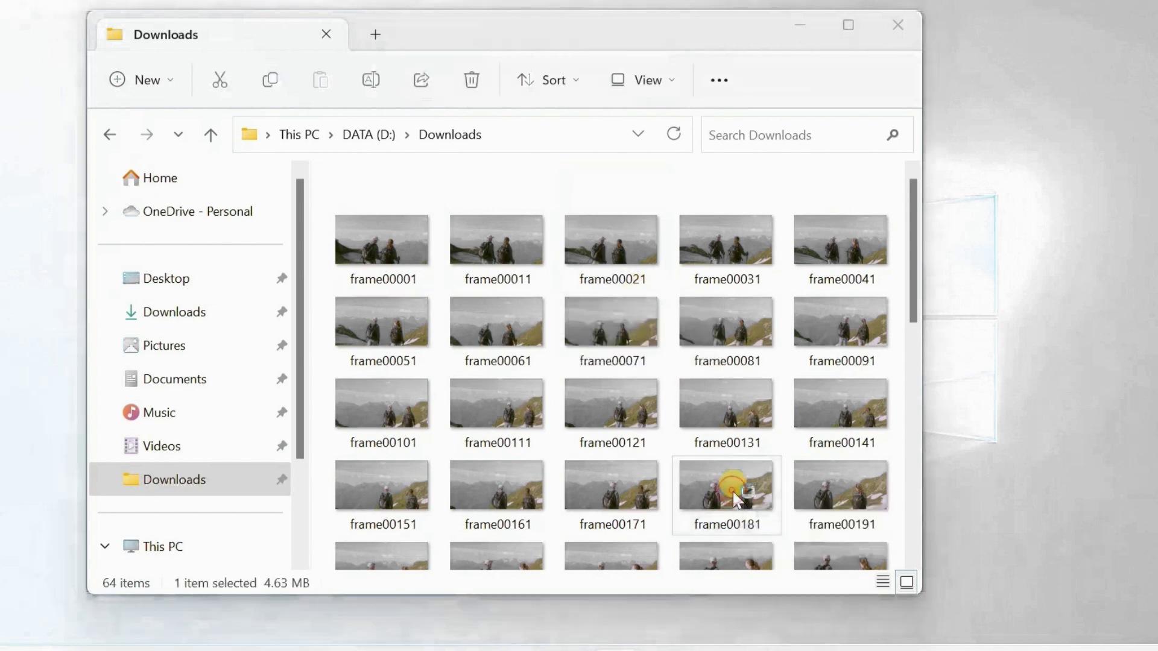
double_click(732, 490)
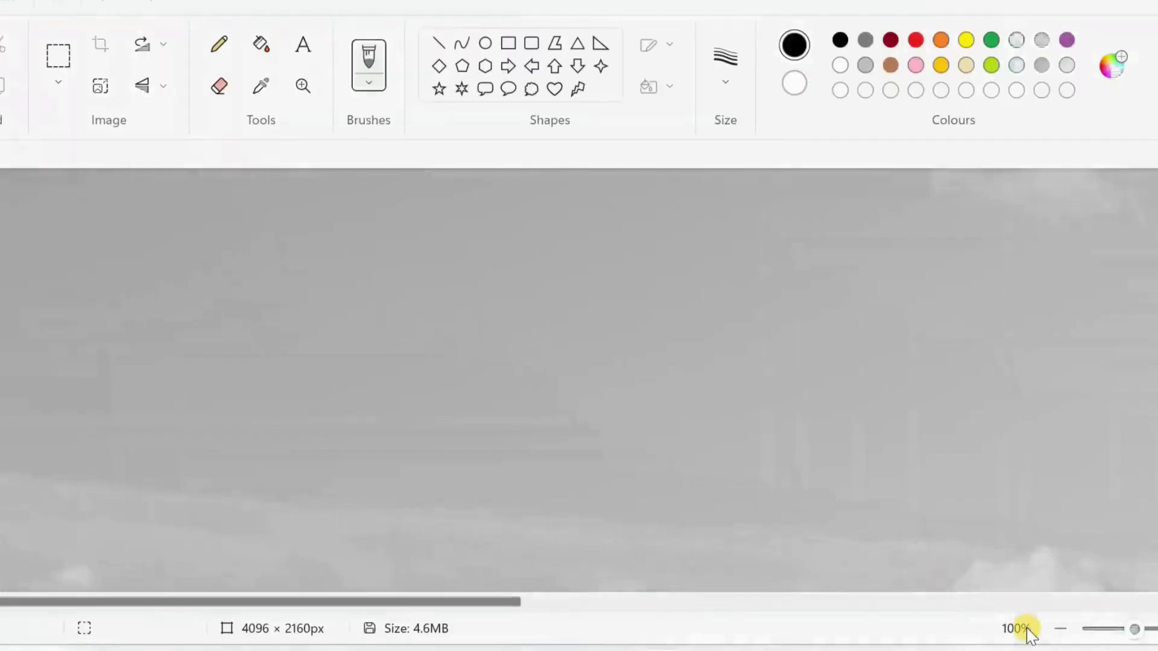
Zoom the frame00181 image out to 25%, then close the windows to return to VLC
click(1057, 630)
click(1056, 630)
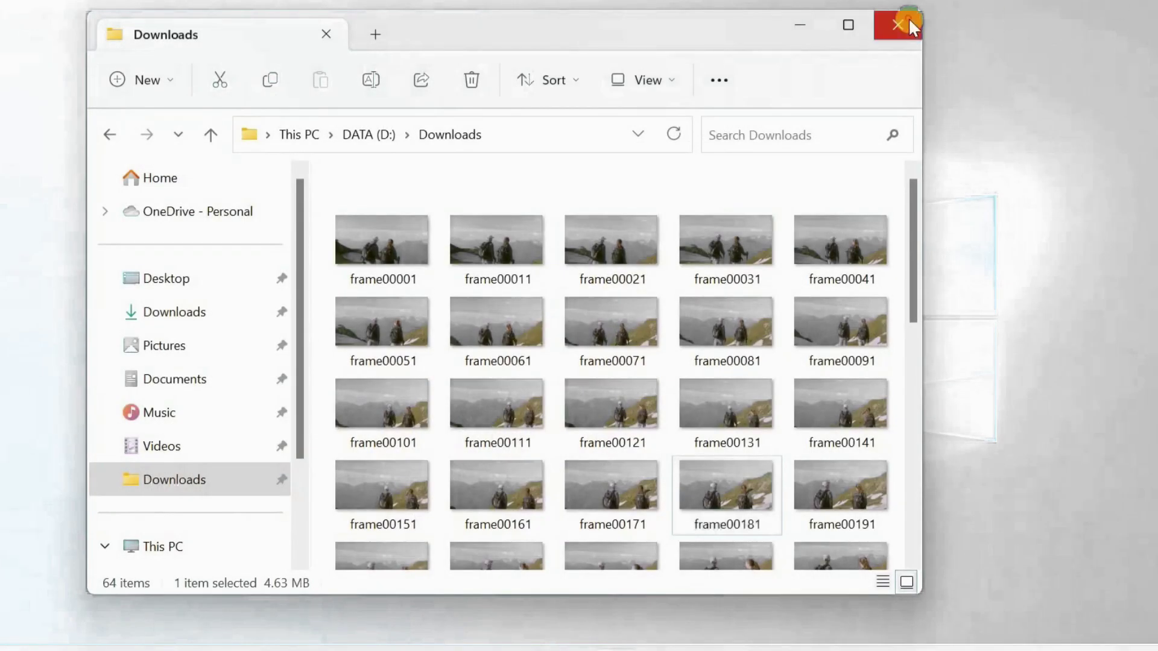
click(909, 18)
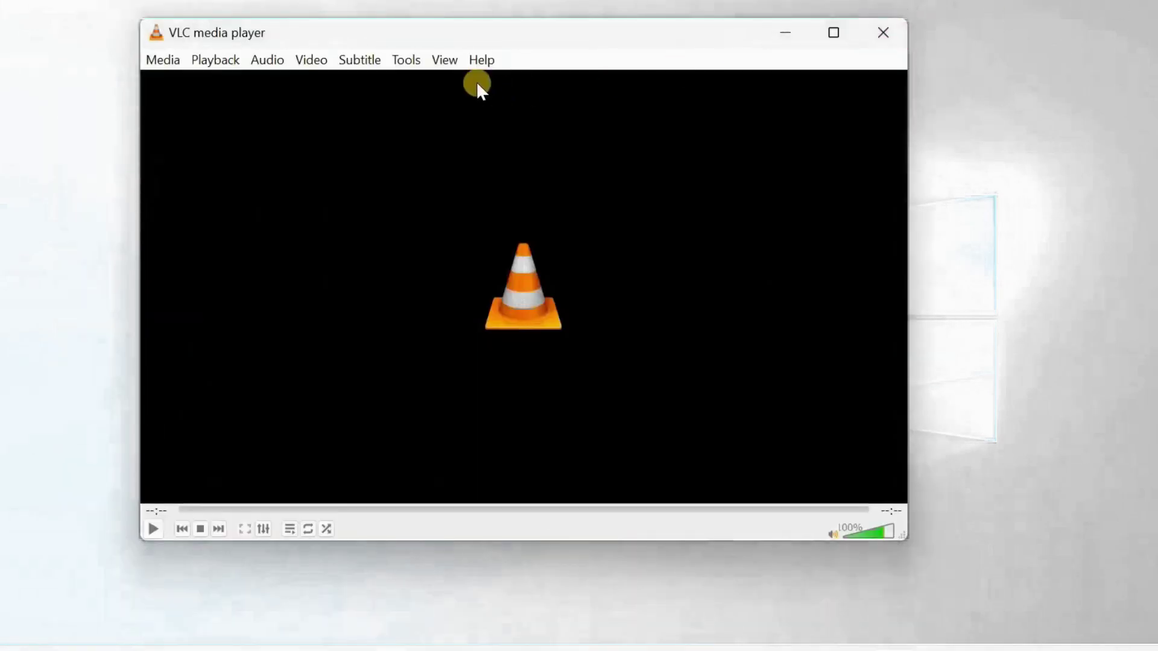
Open VLC's Preferences with Show settings: All and go to the Video > Filters page
click(417, 60)
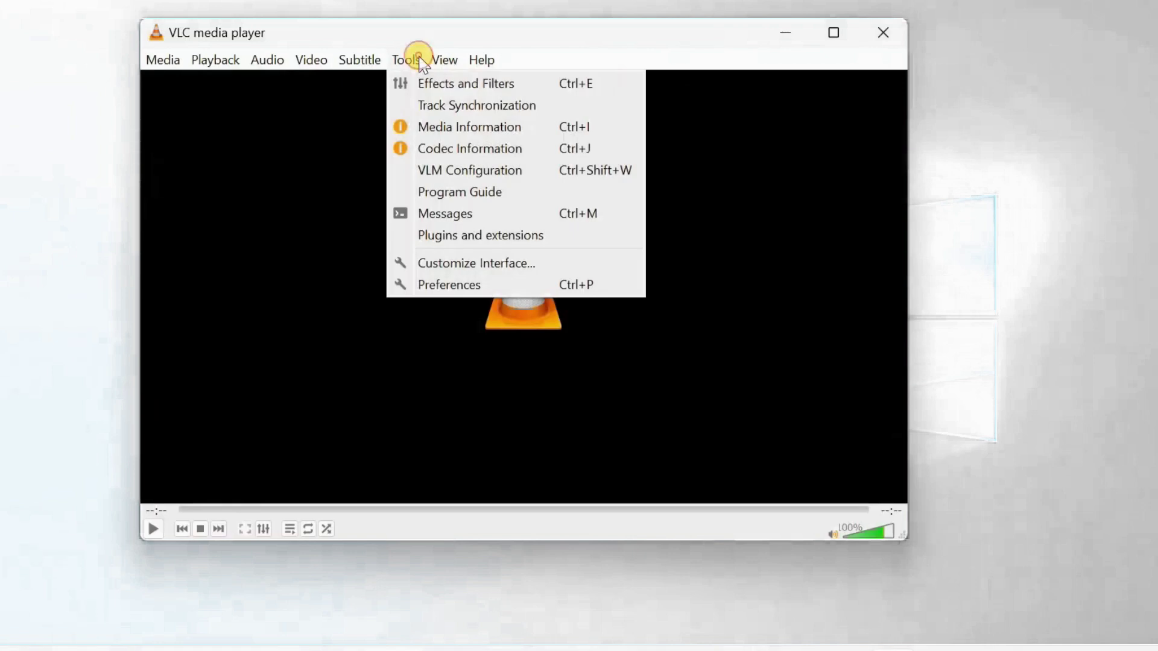
click(472, 284)
click(389, 514)
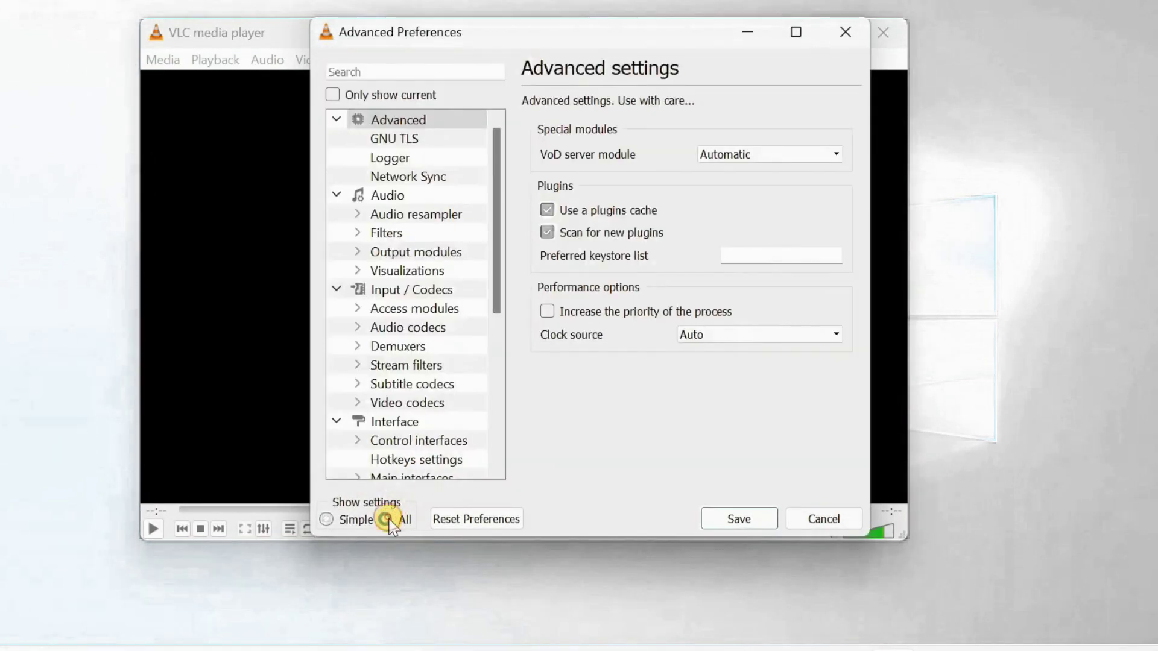
scroll(404, 475, down, 5)
click(387, 403)
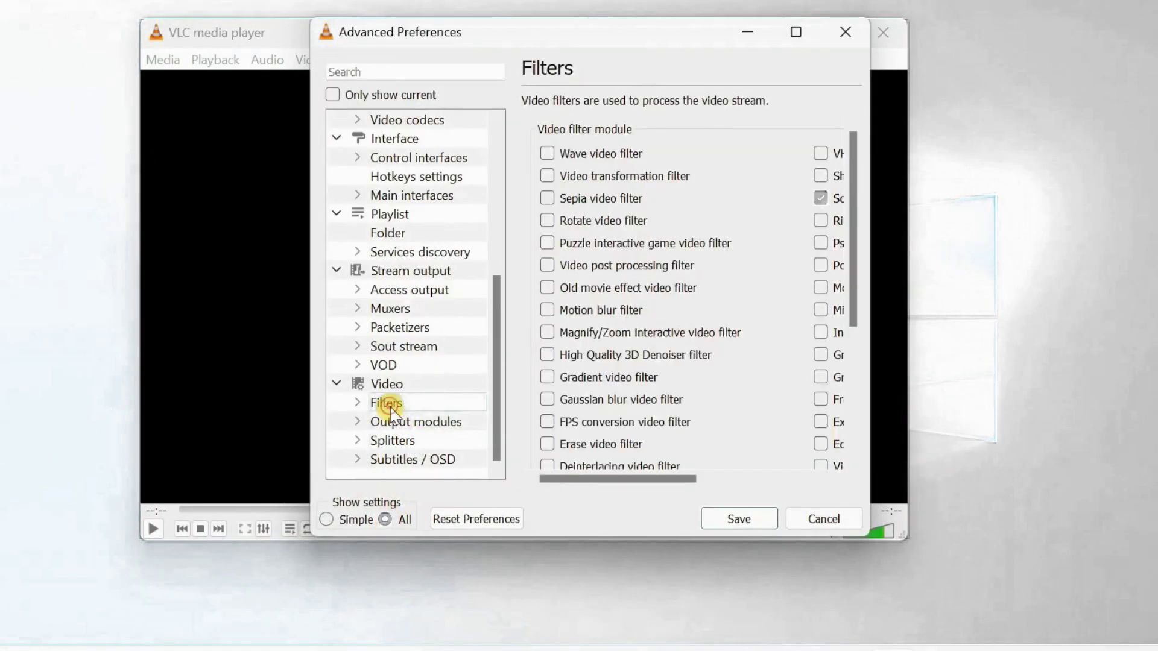
drag(573, 480, 677, 480)
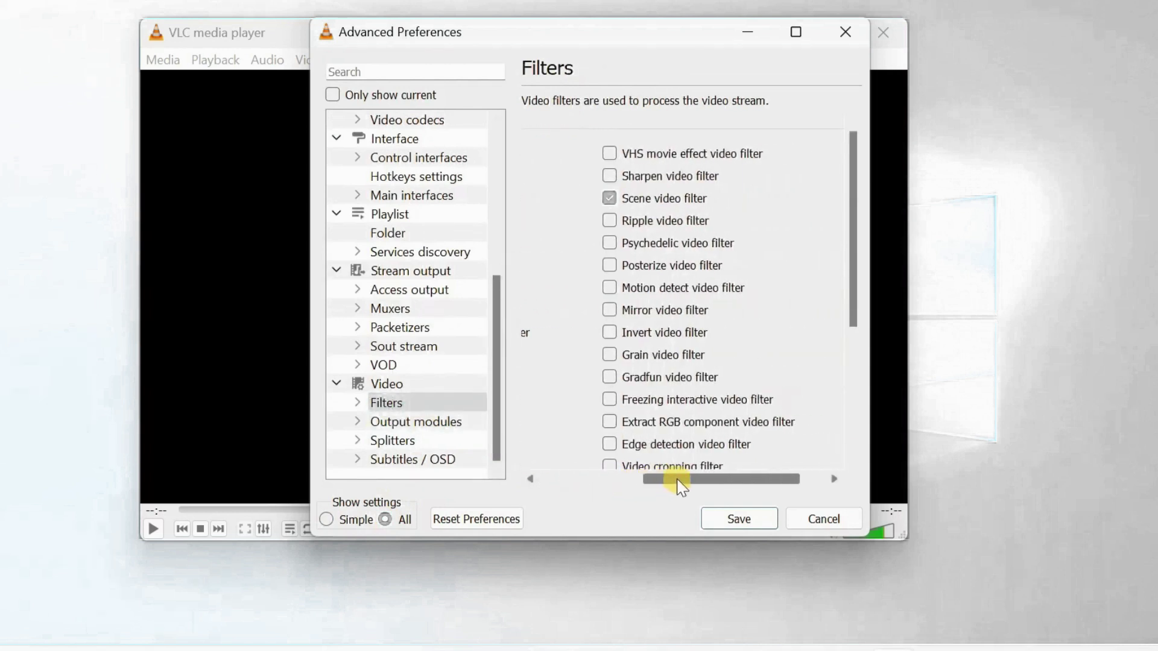